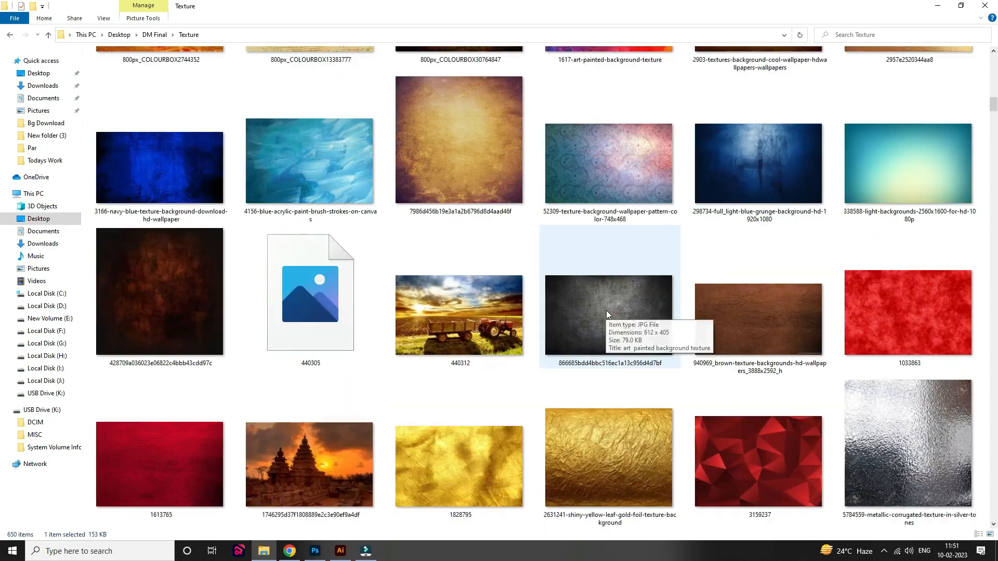
Place texture 10349253 from the Texture folder into the Untitled-1 Photoshop document and stretch it to cover the whole canvas
scroll(604, 310, down, 5)
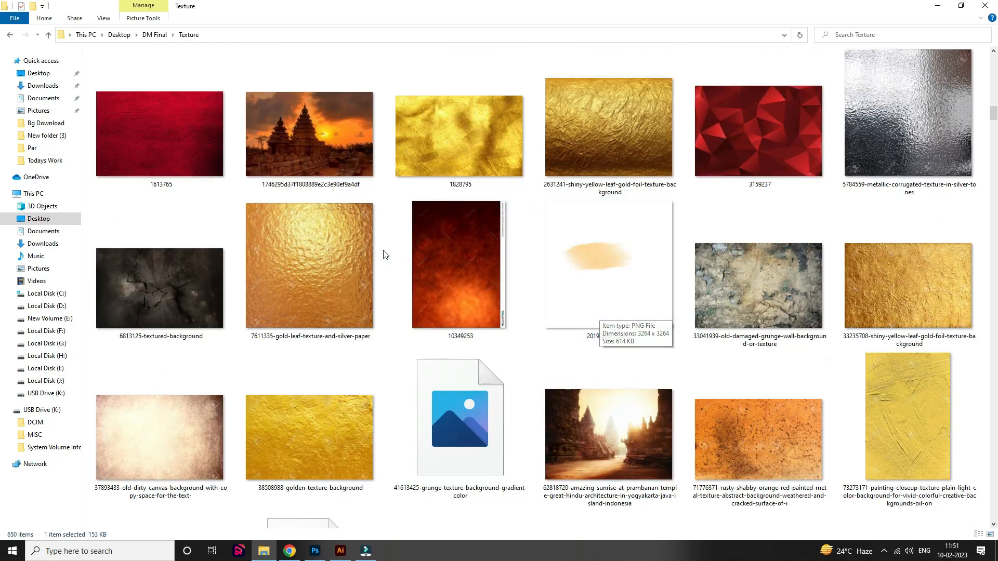
drag(459, 276, 602, 288)
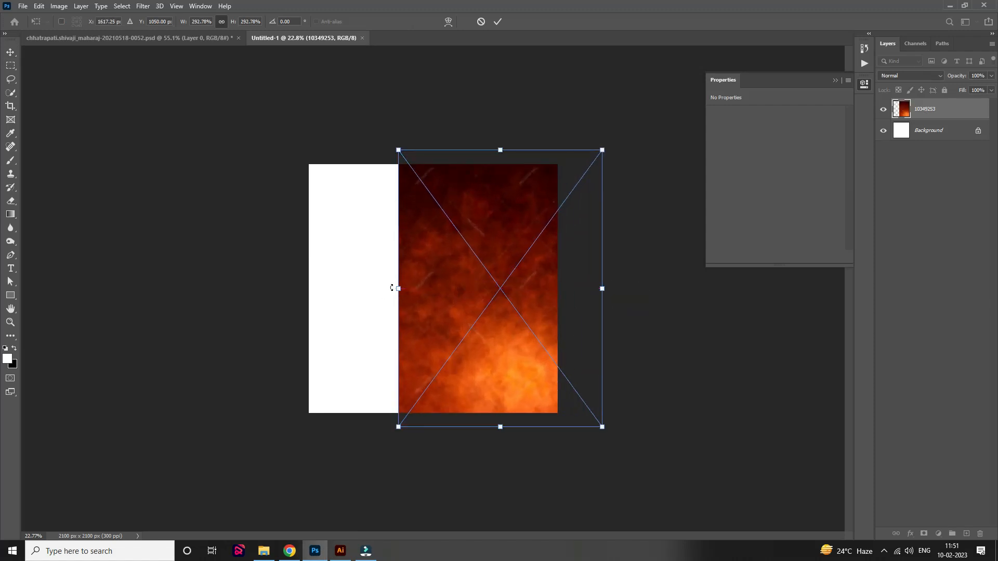
drag(399, 289, 297, 287)
key(Return)
drag(534, 307, 520, 312)
Apply a Gaussian Blur with a radius of 18.0 pixels to the fire texture layer
click(142, 5)
mouse_move(171, 124)
click(288, 162)
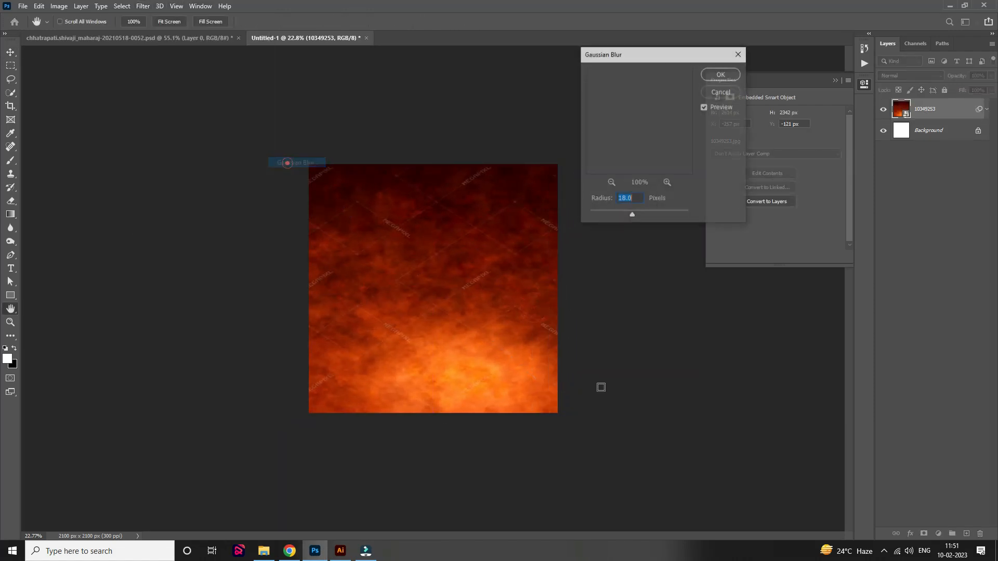
click(723, 76)
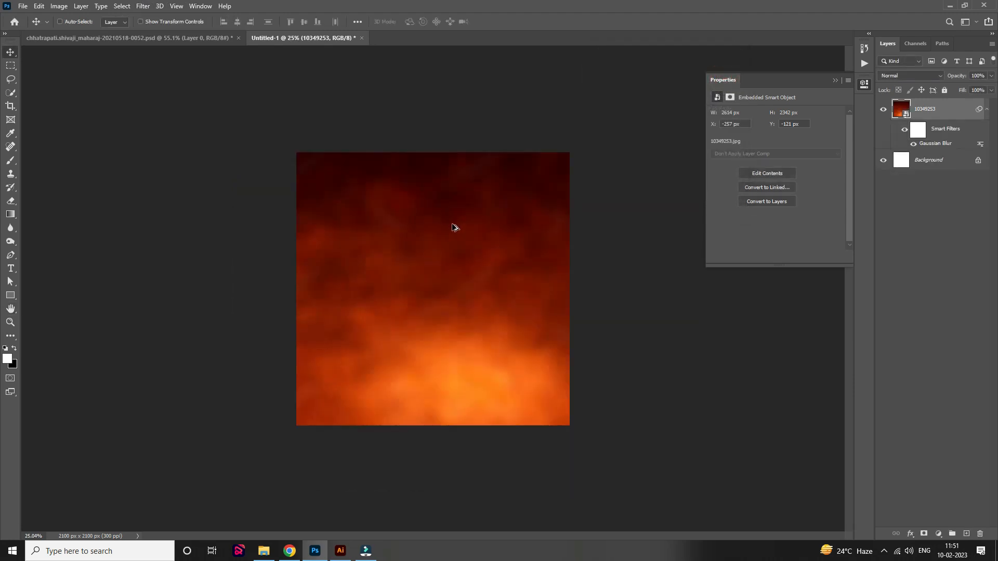
Copy the seated figure from the other open document into Untitled-1 and enlarge it to about 32% at the canvas's lower centre
click(170, 38)
drag(439, 337, 458, 351)
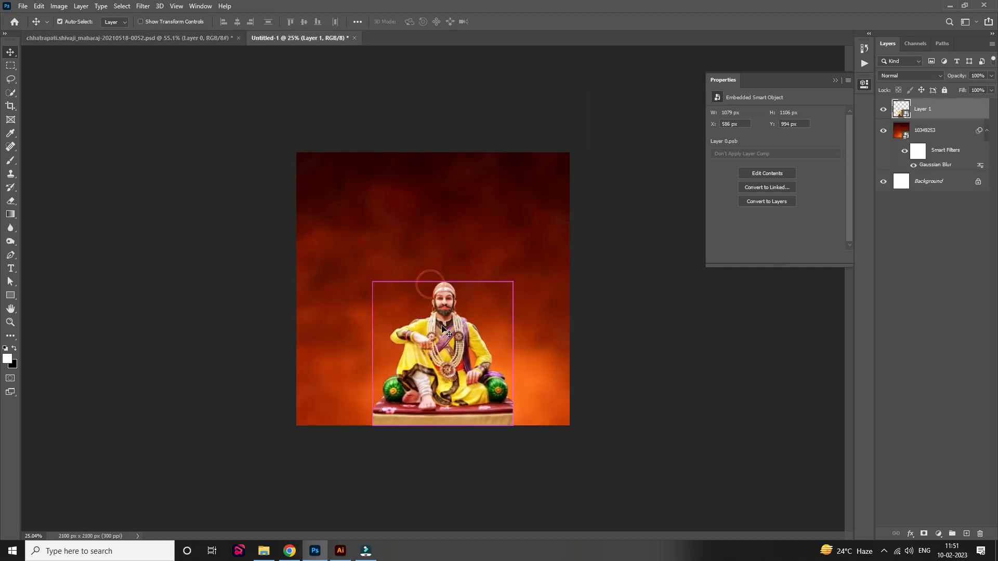
key(ctrl+t)
drag(442, 285, 442, 214)
drag(456, 309, 446, 326)
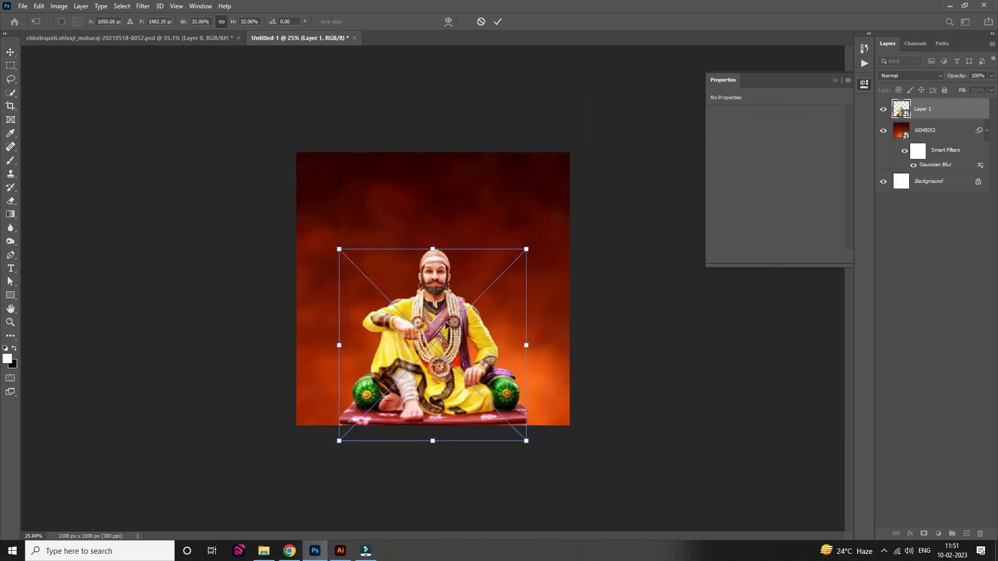
key(Return)
Rasterize the figure's layer and fade its bottom edge into the background with a large soft eraser of about 1125 px
key(e)
click(563, 385)
click(489, 210)
alt+right_click(531, 394)
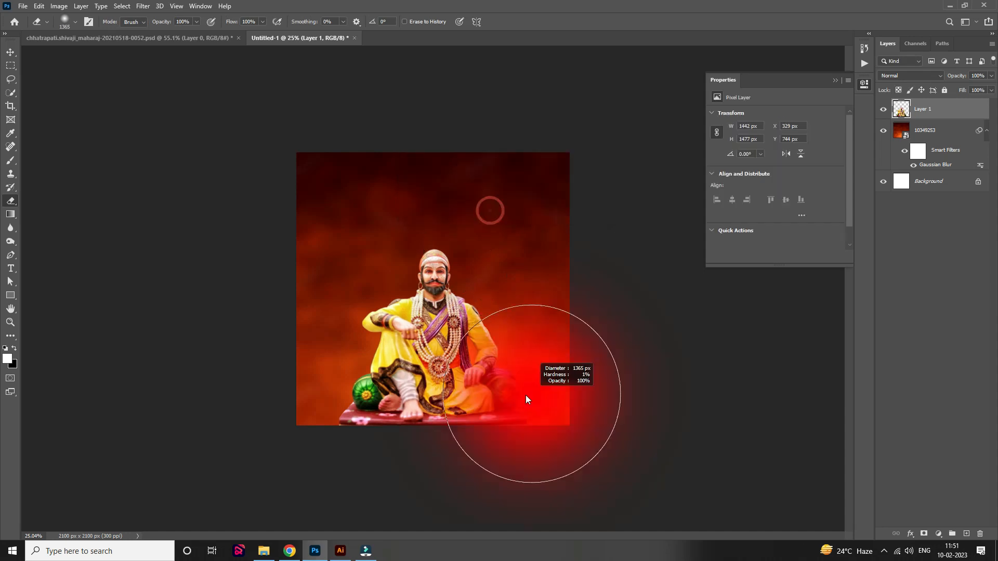
mouse_move(463, 445)
mouse_down()
mouse_move(380, 449)
mouse_move(312, 412)
mouse_up()
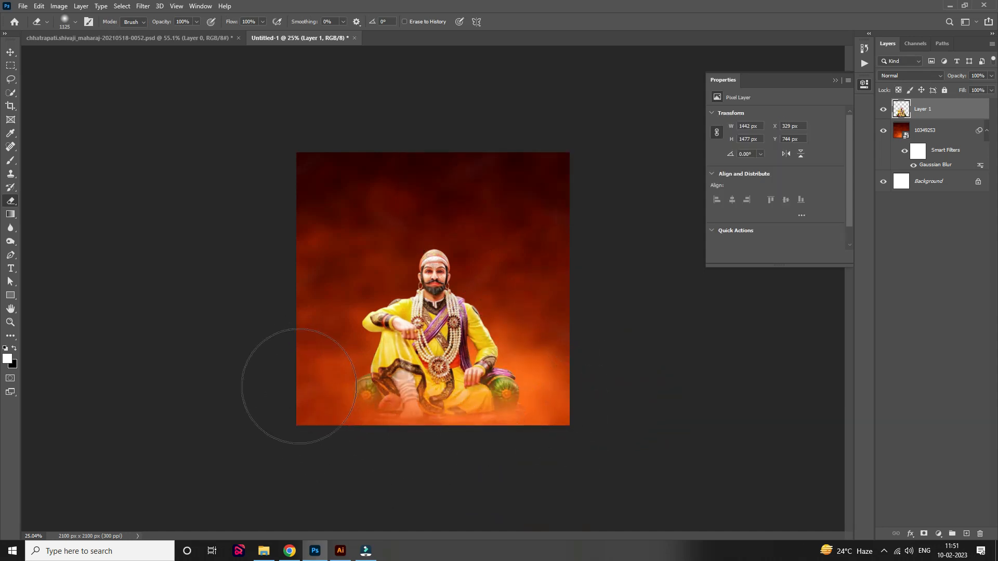
Move the figure slightly down and add an empty layer directly above the fire texture
click(10, 52)
drag(515, 331, 512, 332)
click(935, 139)
click(966, 534)
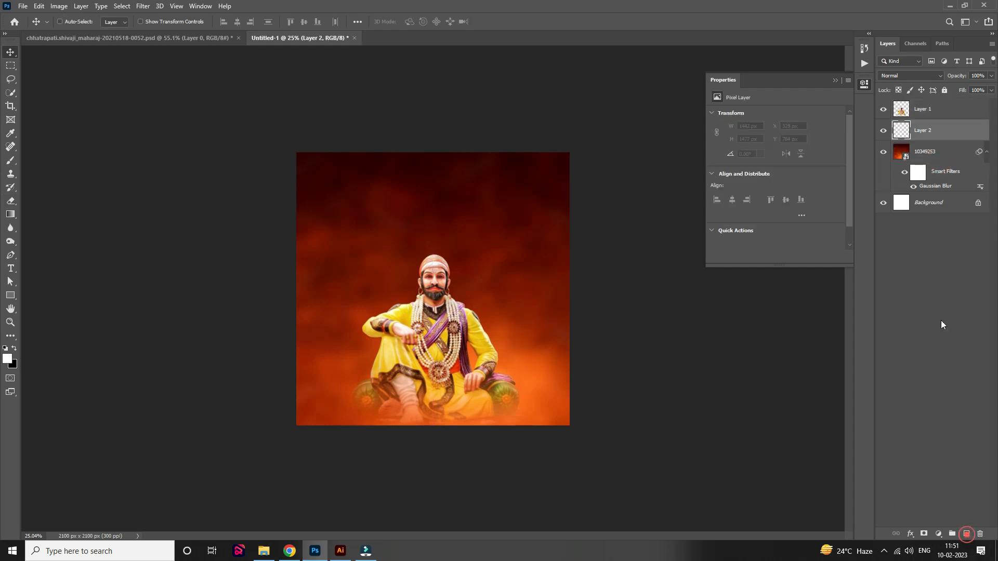
Paint white smoke behind and around the figure with a 600 px steam brush enlarged to about 3587 px
key(b)
right_click(423, 228)
scroll(468, 450, down, 2)
scroll(468, 450, down, 1)
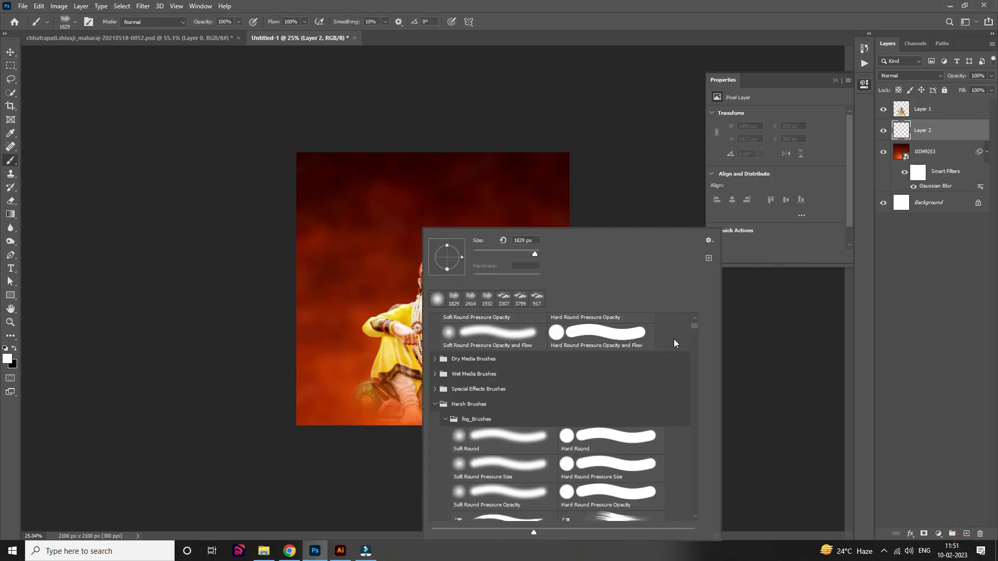
mouse_move(697, 326)
mouse_down()
mouse_move(693, 407)
mouse_move(695, 399)
mouse_up()
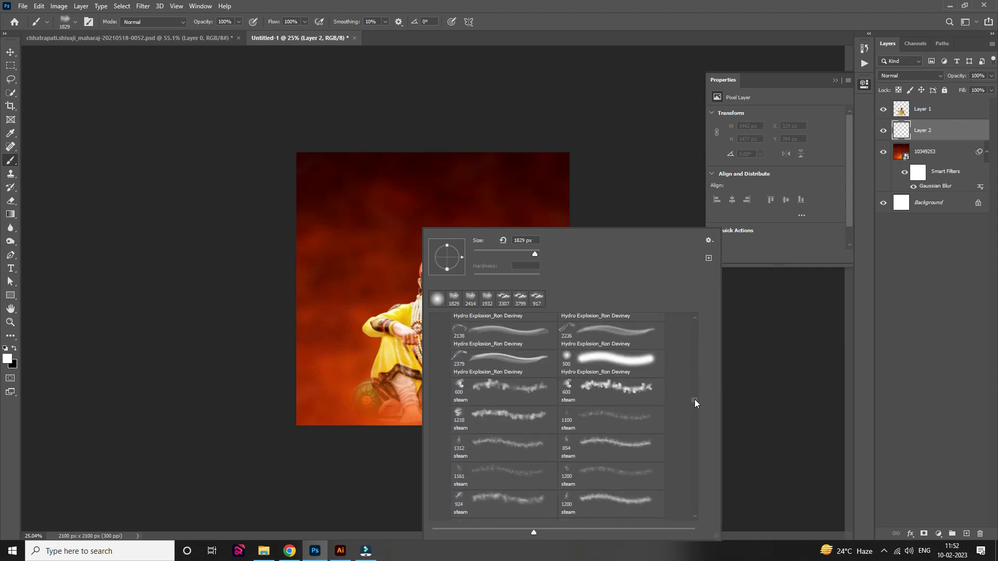
double_click(588, 385)
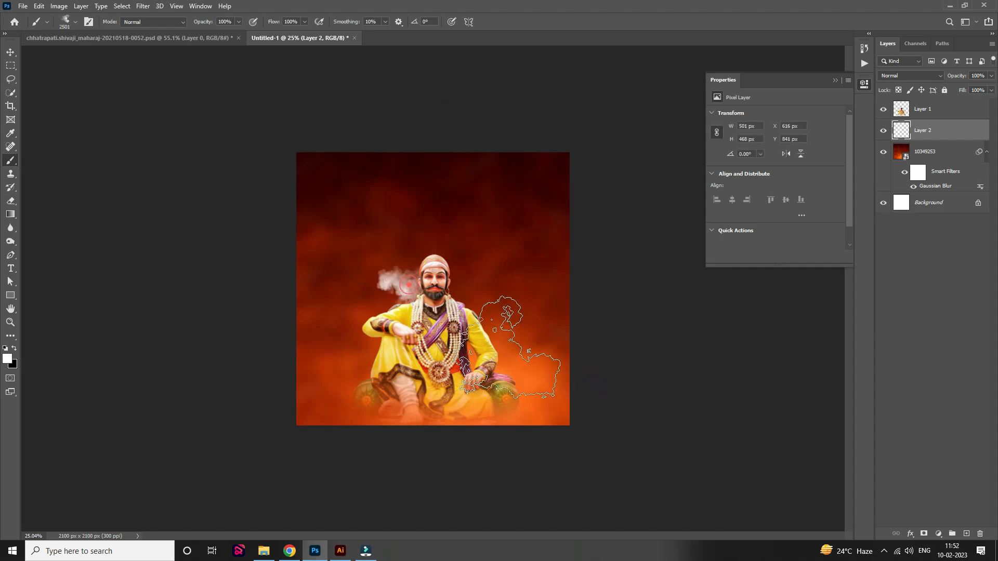
alt+right_click(432, 267)
click(431, 268)
click(314, 338)
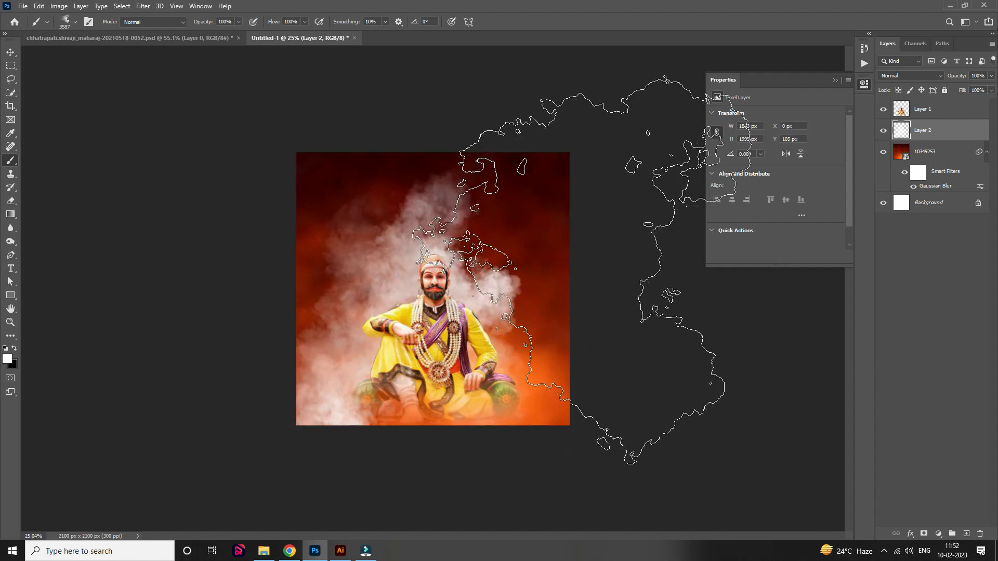
click(546, 241)
click(261, 216)
Set the smoke layer's blend mode to Overlay and toggle its visibility to compare the effect
click(913, 74)
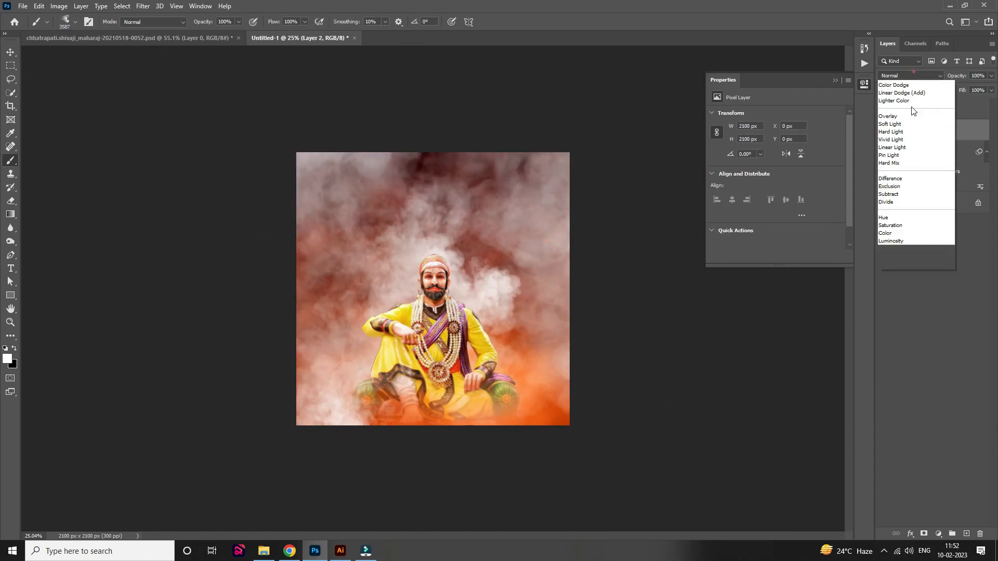
click(898, 202)
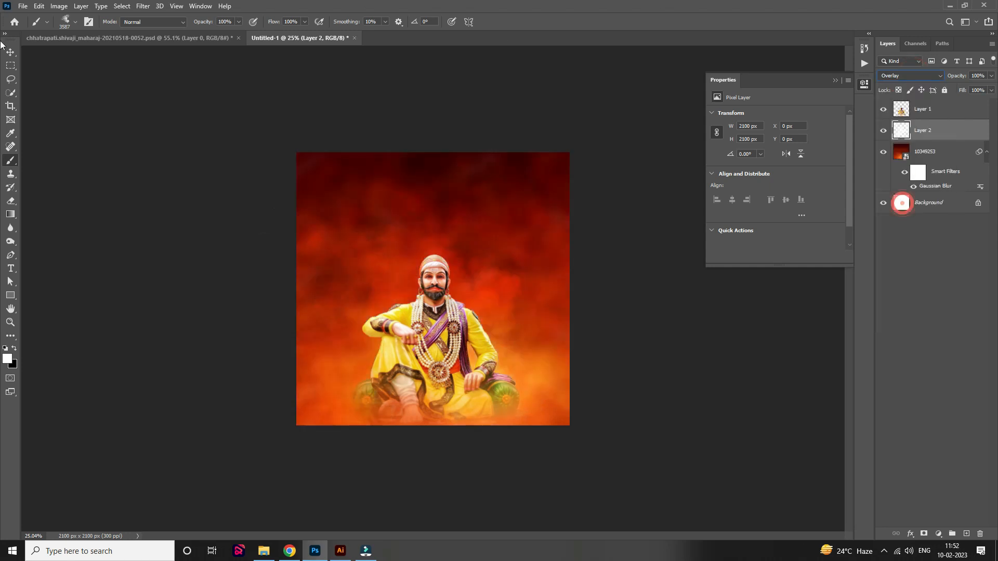
click(6, 53)
click(883, 132)
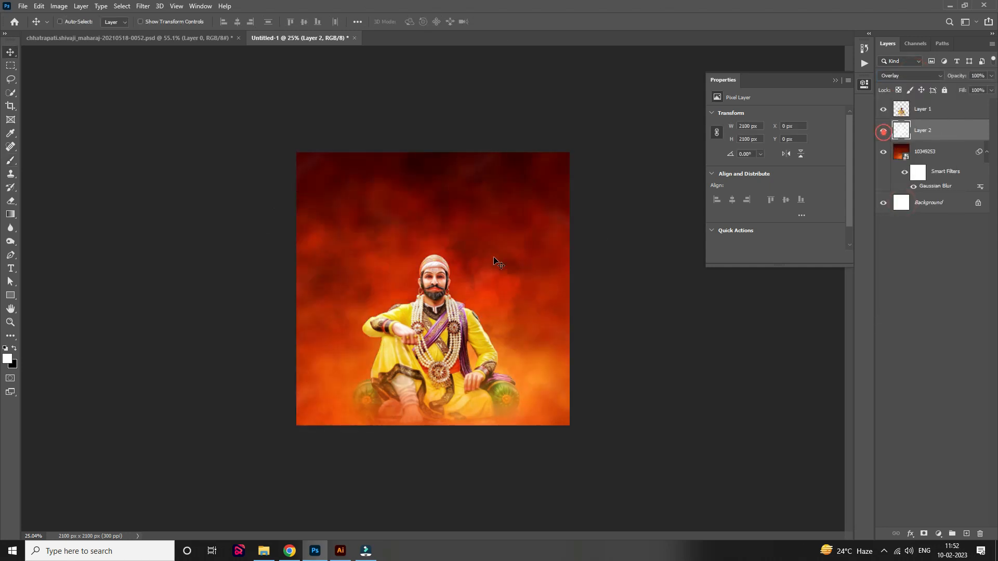
click(488, 258)
scroll(488, 210, up, 5)
scroll(485, 211, down, 3)
scroll(485, 212, up, 1)
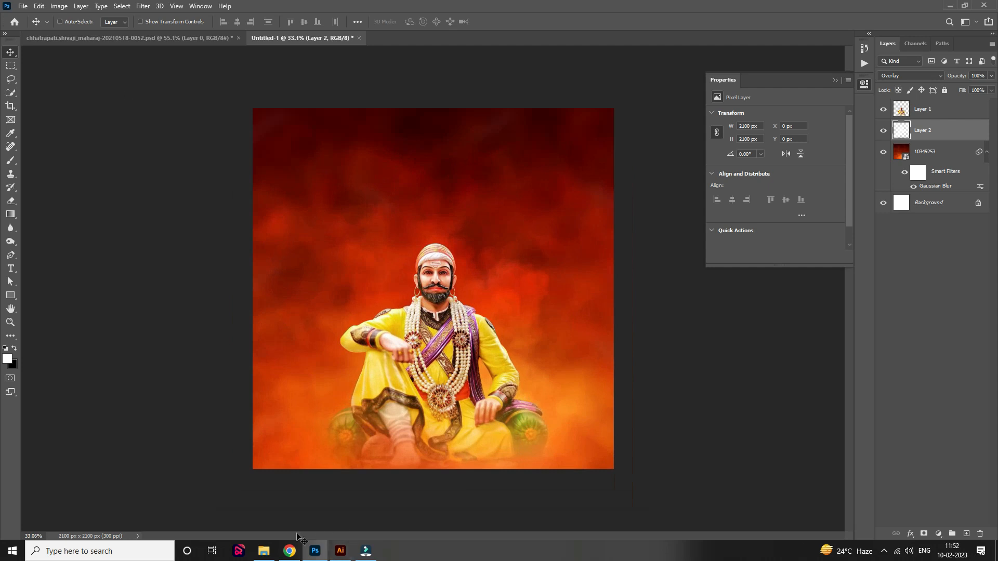
Bring the Marathi lettering from Illustrator in as a vector smart object and scale it to about 1461 px wide above the figure's head
click(340, 551)
drag(385, 267, 494, 227)
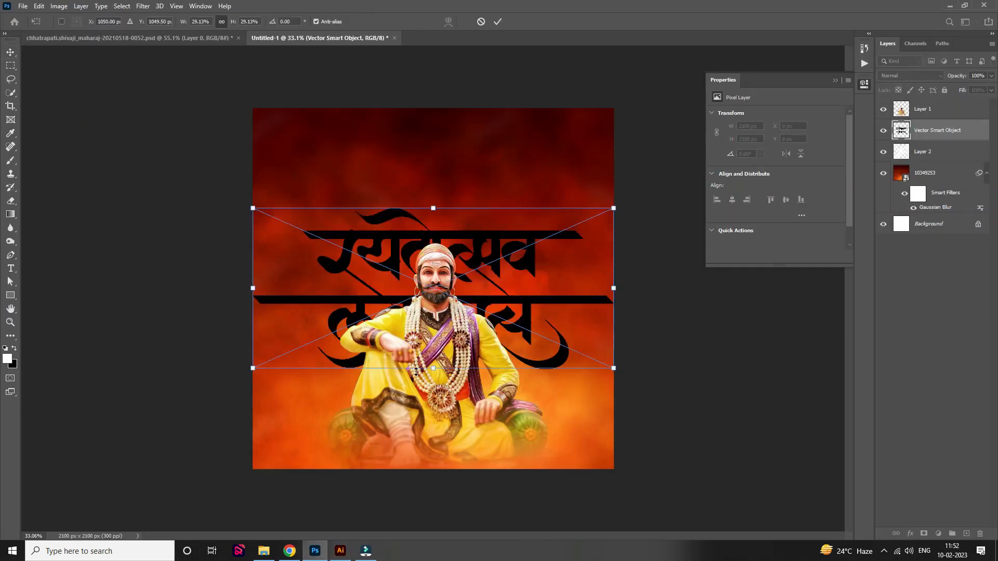
drag(427, 372, 466, 216)
double_click(460, 215)
scroll(463, 216, down, 2)
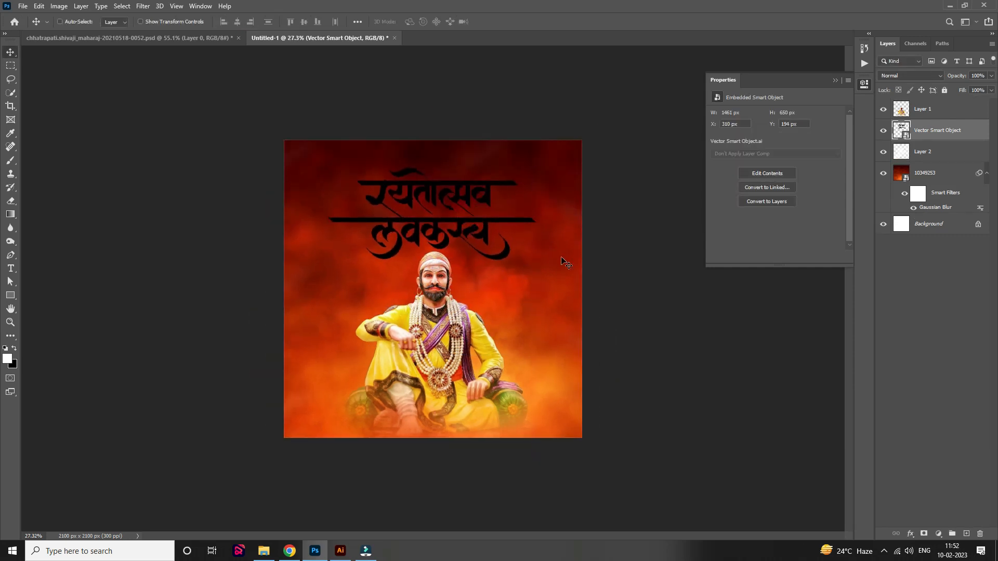
Invert the black lettering to white
click(562, 258)
scroll(438, 138, up, 7)
drag(450, 136, 457, 231)
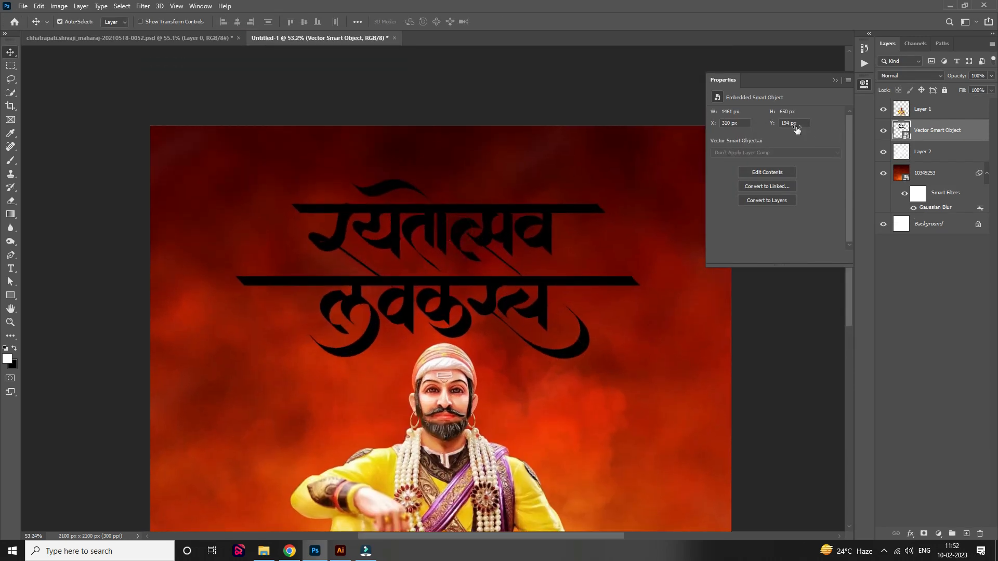
key(ctrl+i)
drag(446, 142, 447, 144)
scroll(587, 149, down, 6)
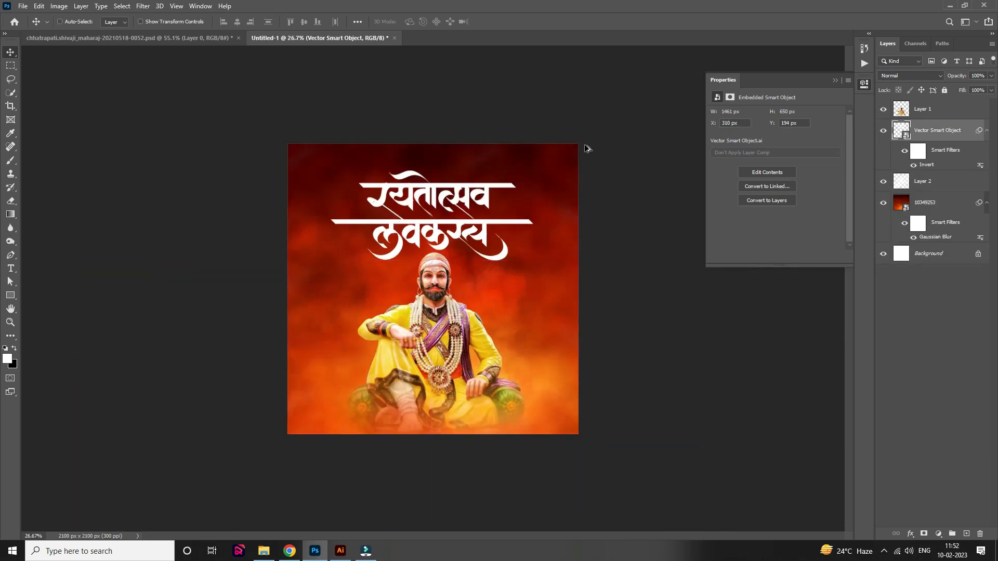
scroll(344, 178, up, 2)
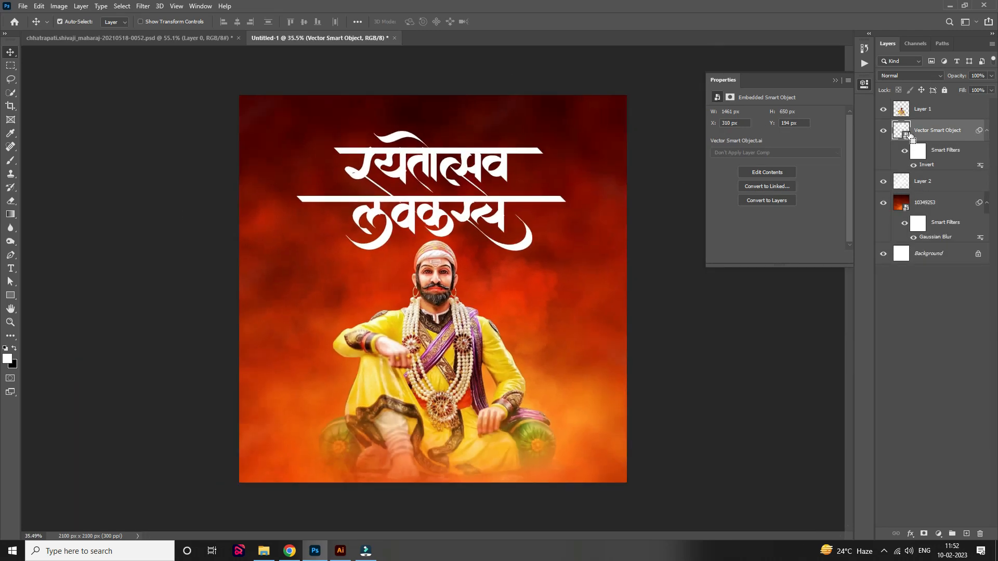
Load the lettering's outline as a selection on a new layer and set the foreground colour to ffb400
ctrl+click(901, 131)
click(965, 533)
scroll(424, 234, up, 5)
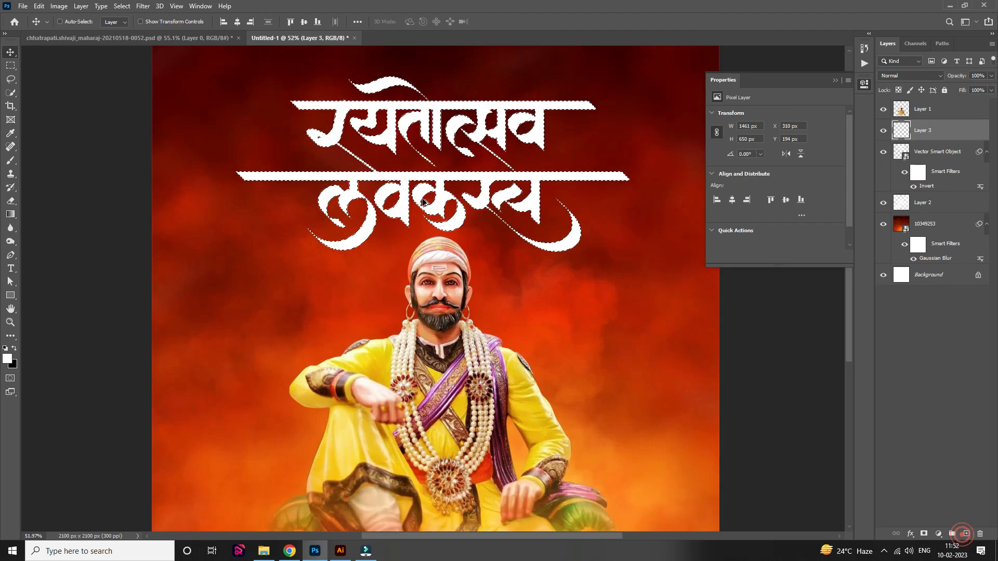
click(7, 358)
click(368, 410)
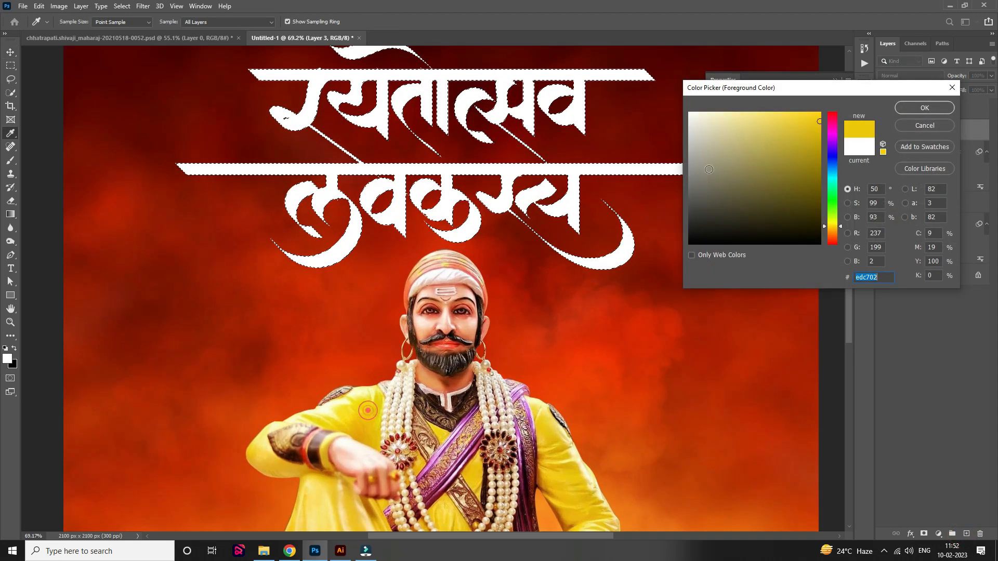
drag(832, 231, 835, 233)
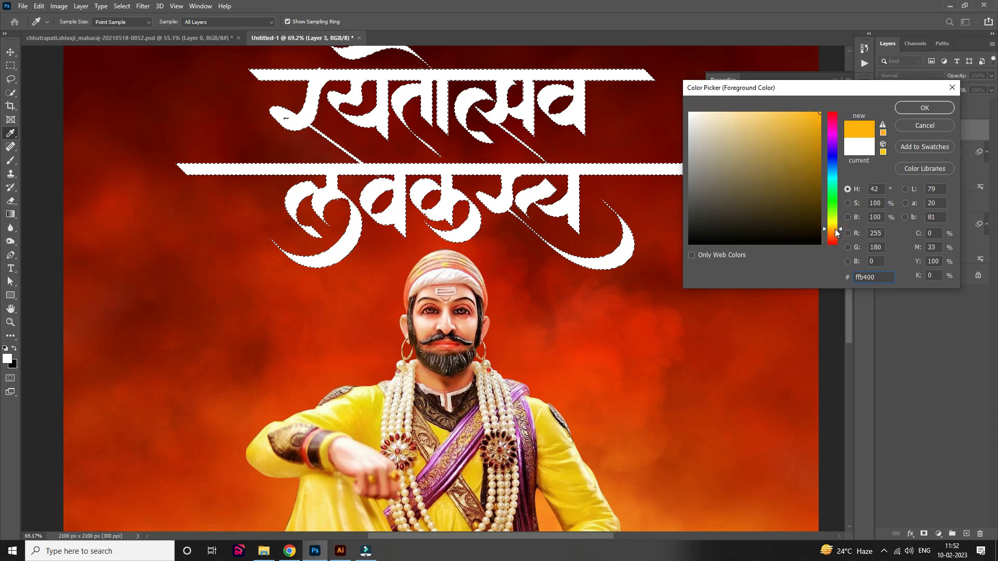
click(930, 107)
Dab golden texture across the selected lettering with the steam brush at about 1000 px, and deselect
scroll(420, 177, up, 4)
scroll(420, 178, up, 3)
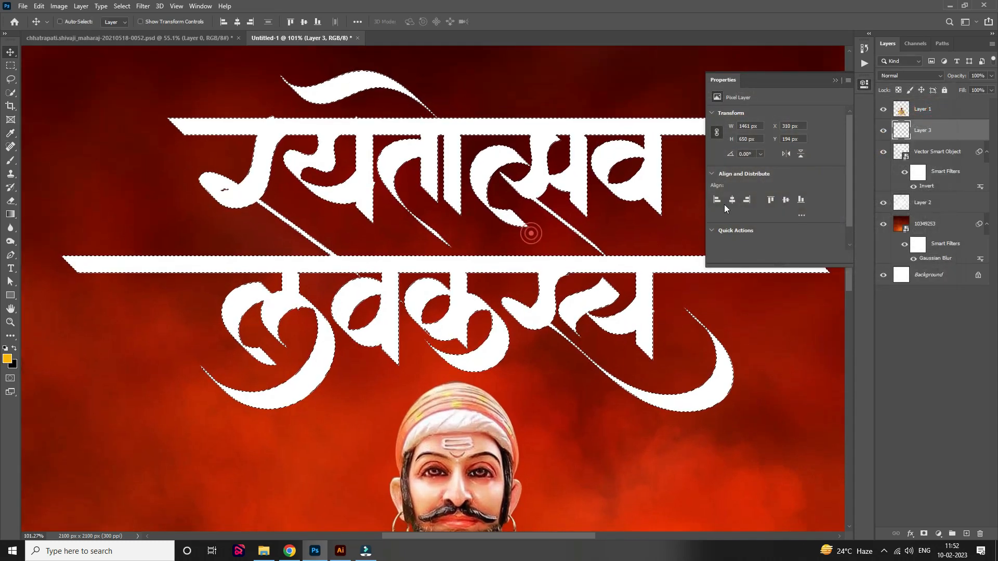
click(10, 160)
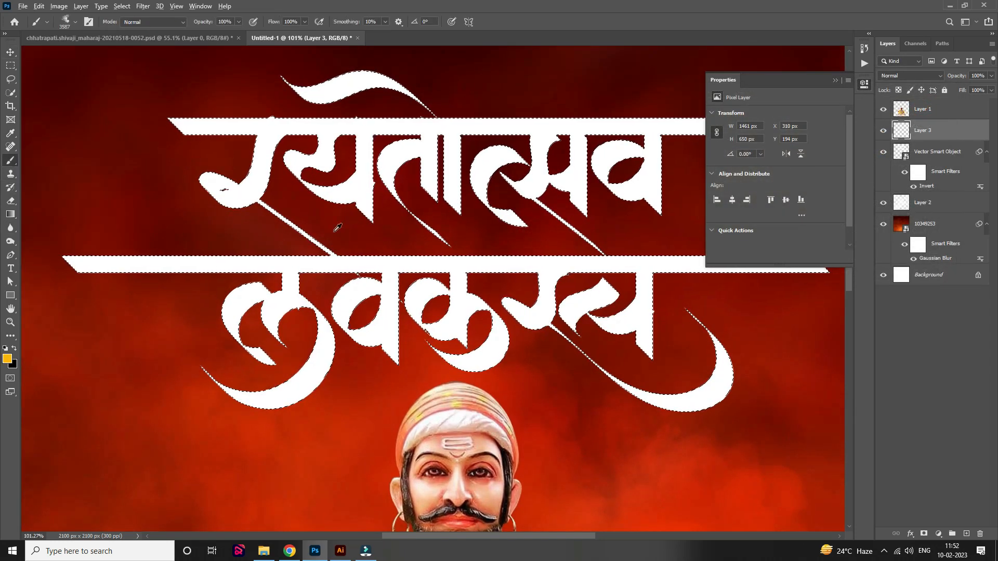
scroll(259, 264, down, 3)
drag(260, 260, 74, 254)
click(340, 251)
click(476, 289)
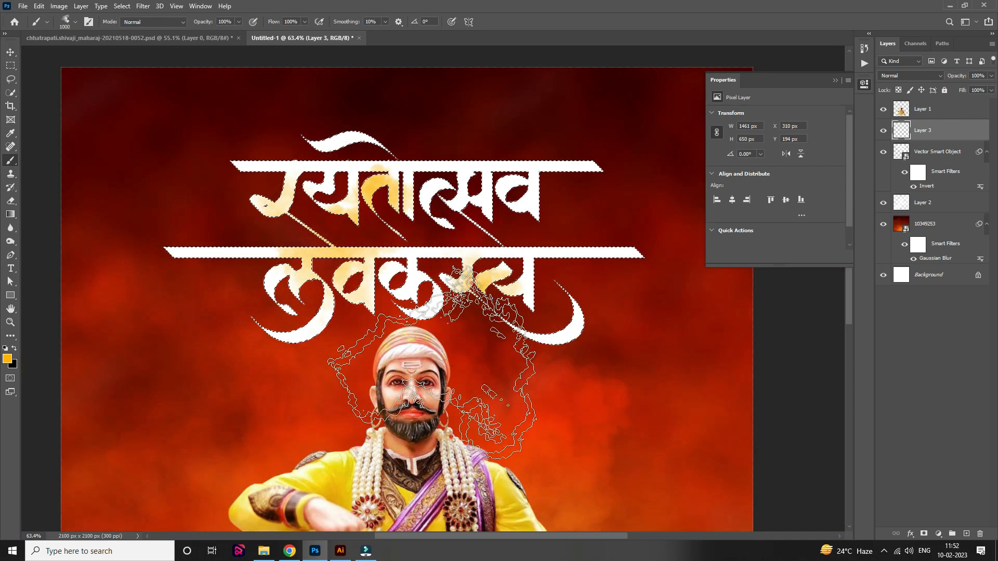
click(535, 335)
click(563, 151)
click(326, 114)
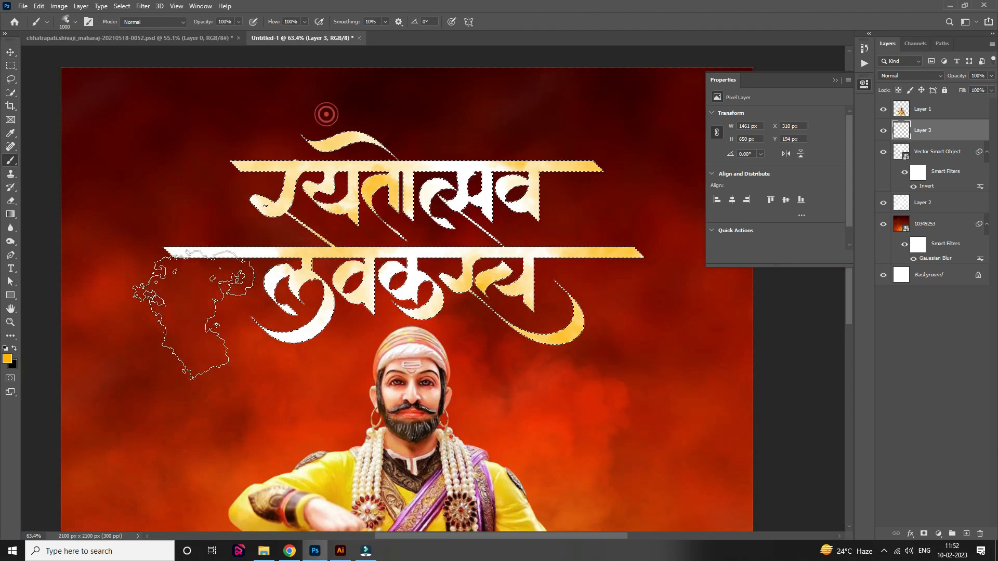
click(166, 280)
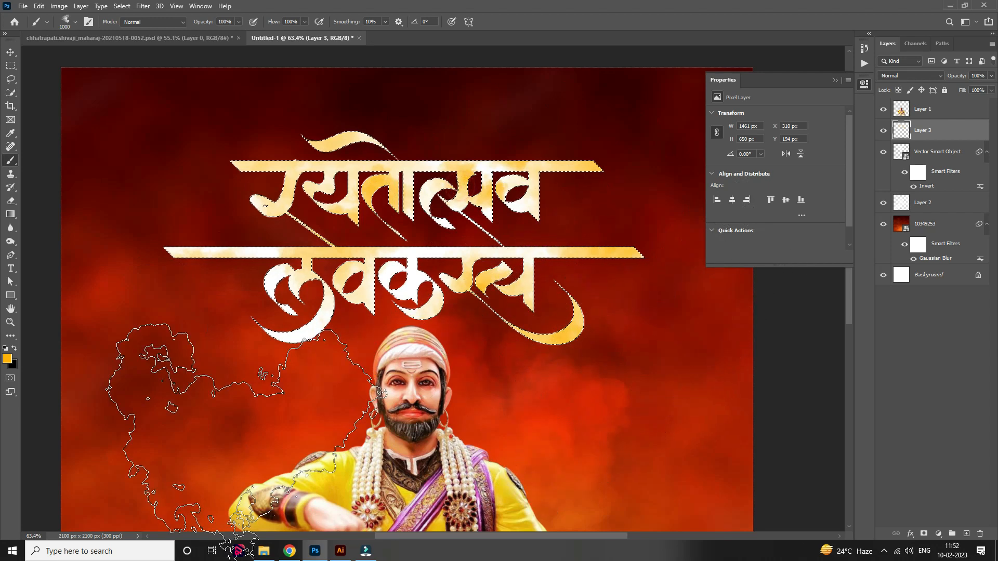
click(196, 448)
scroll(574, 235, down, 3)
key(ctrl+d)
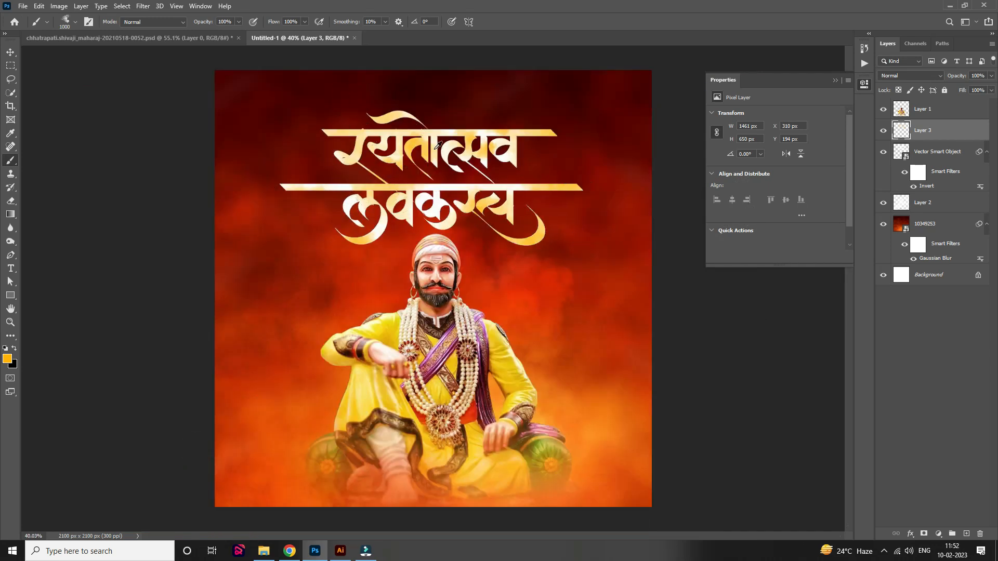
Scale the golden lettering layer down to about 1442 px wide so the white lettering shows as a thin edge
scroll(460, 181, up, 4)
click(10, 55)
drag(462, 155, 459, 218)
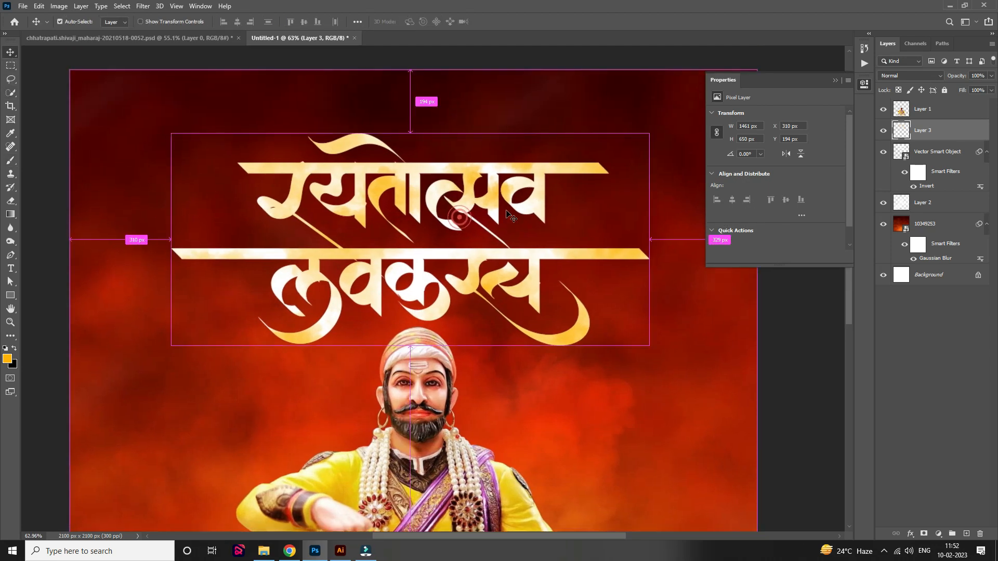
key(ctrl+t)
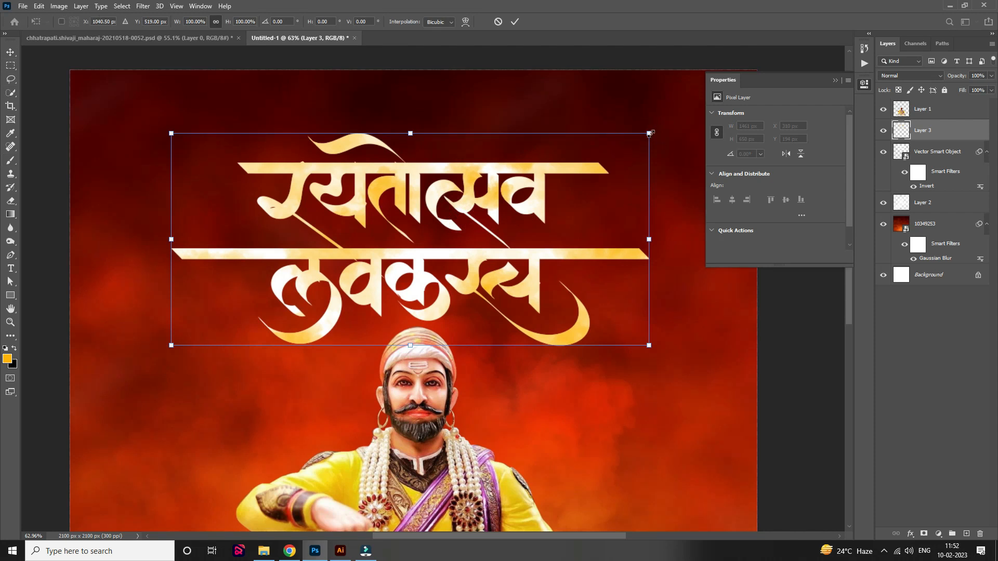
drag(649, 134, 643, 136)
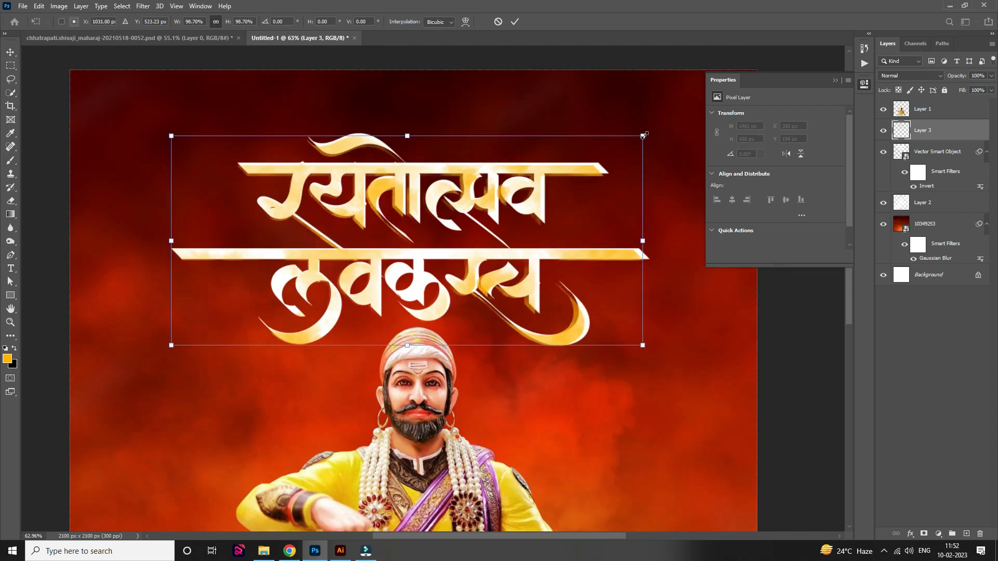
click(9, 53)
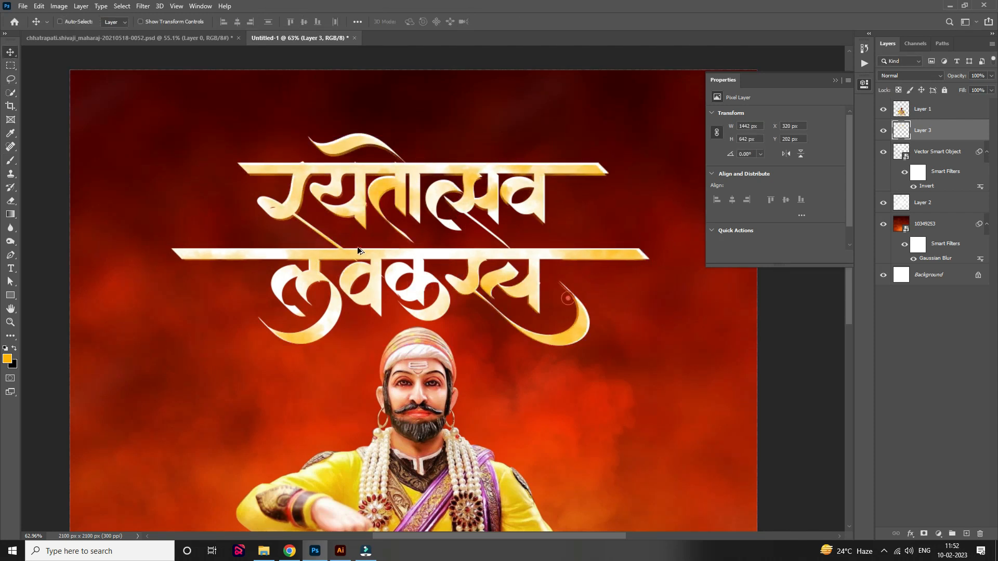
Set the golden lettering layer's blend mode to Vivid Light
scroll(358, 246, up, 2)
scroll(538, 231, down, 2)
click(907, 76)
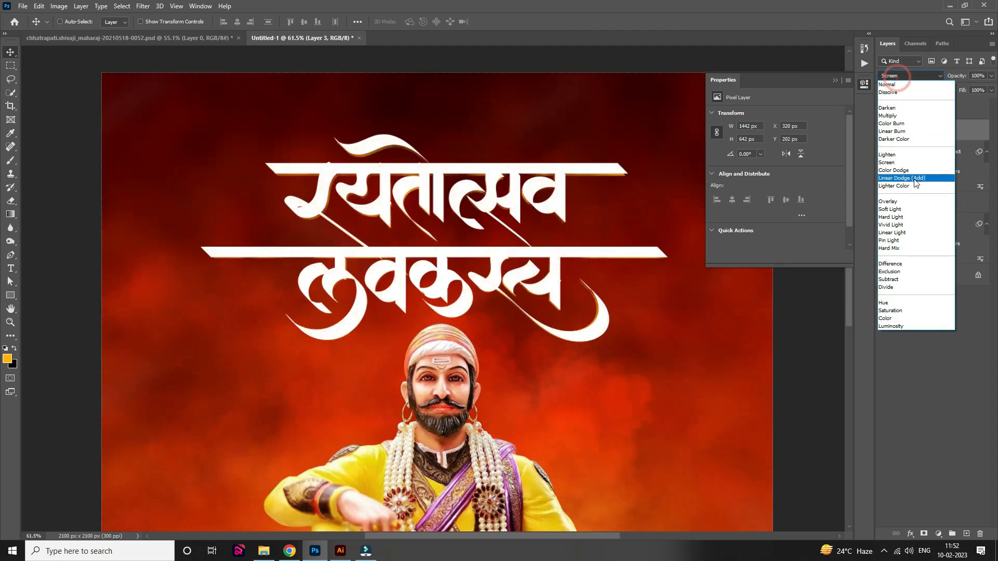
click(921, 228)
scroll(471, 244, down, 3)
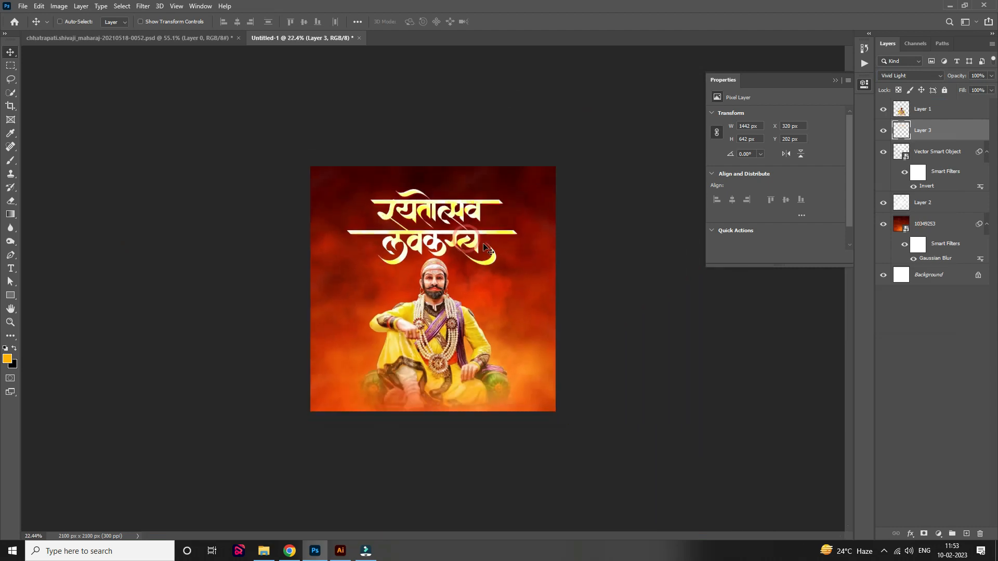
scroll(504, 280, up, 2)
scroll(496, 294, down, 3)
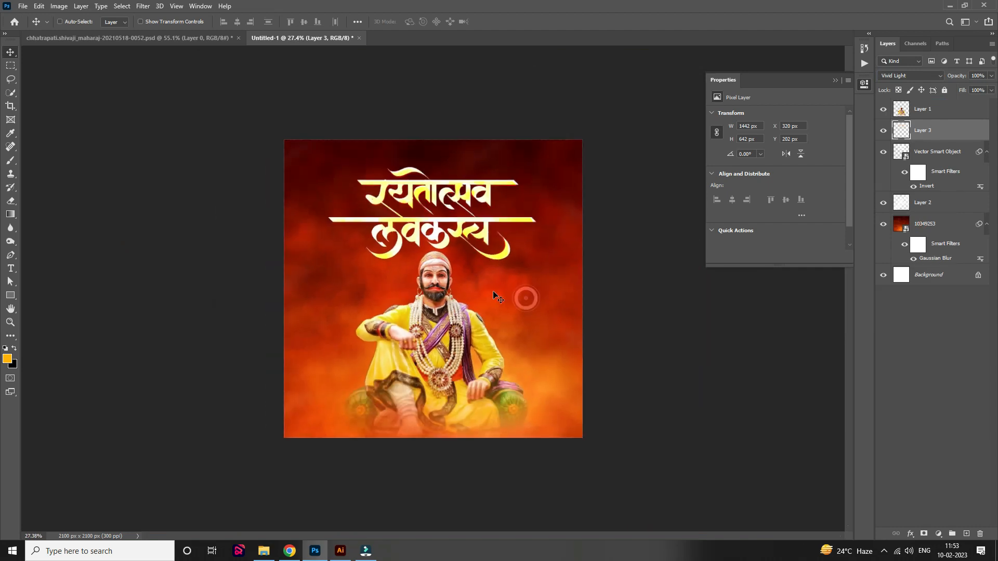
Add a new empty layer directly above Layer 2, beneath the lettering, and get the brush ready
click(938, 163)
click(935, 208)
click(965, 533)
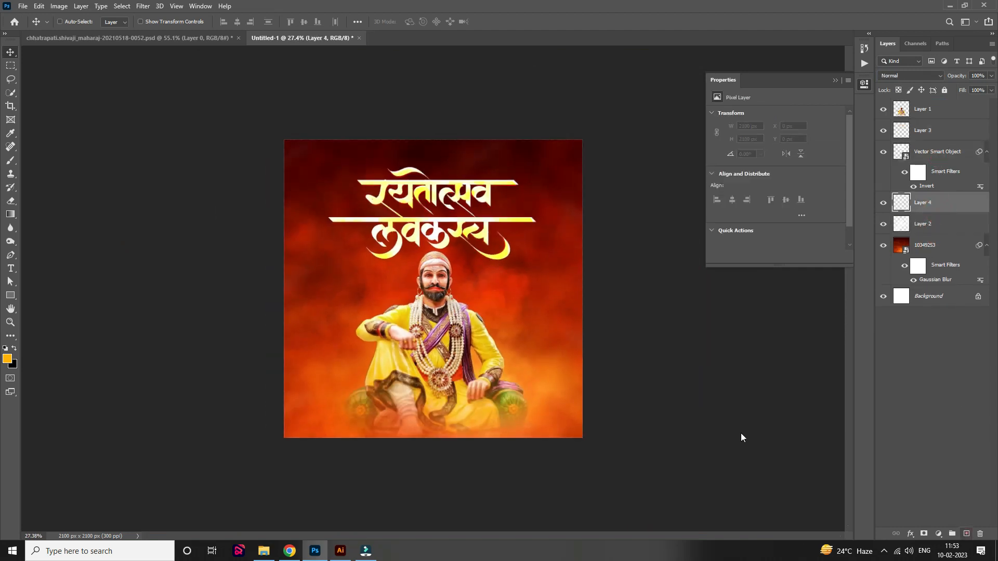
scroll(546, 286, up, 2)
key(b)
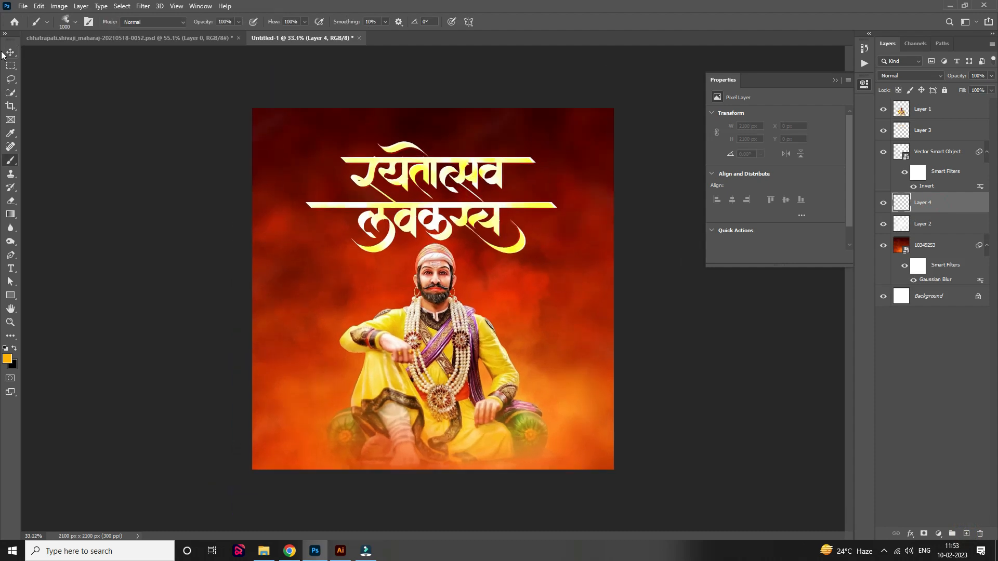
scroll(437, 288, up, 1)
Place the Prambanan temple sunrise image from the Texture folder above Layer 2, scaled to about 1697 px wide
click(263, 551)
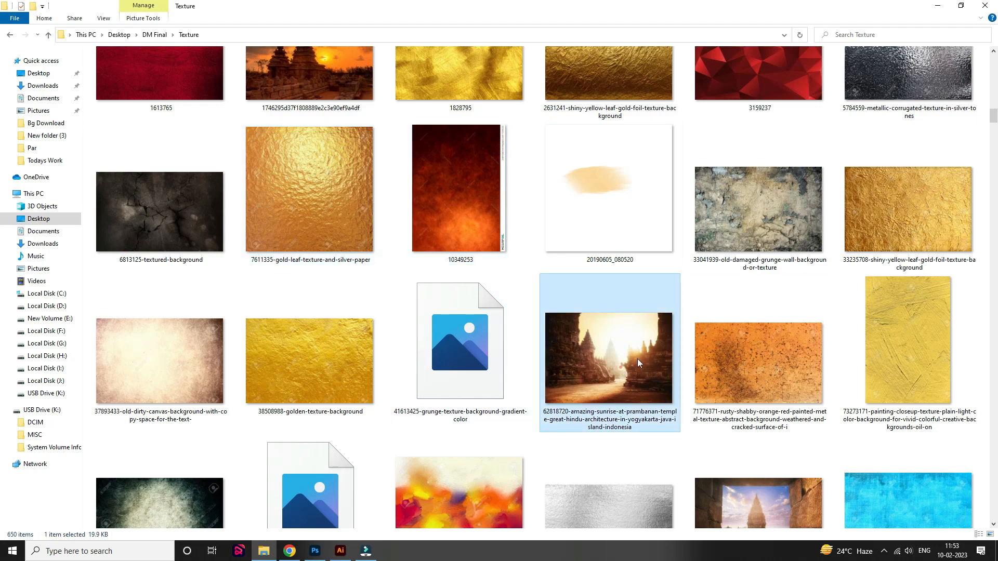
drag(640, 360, 454, 326)
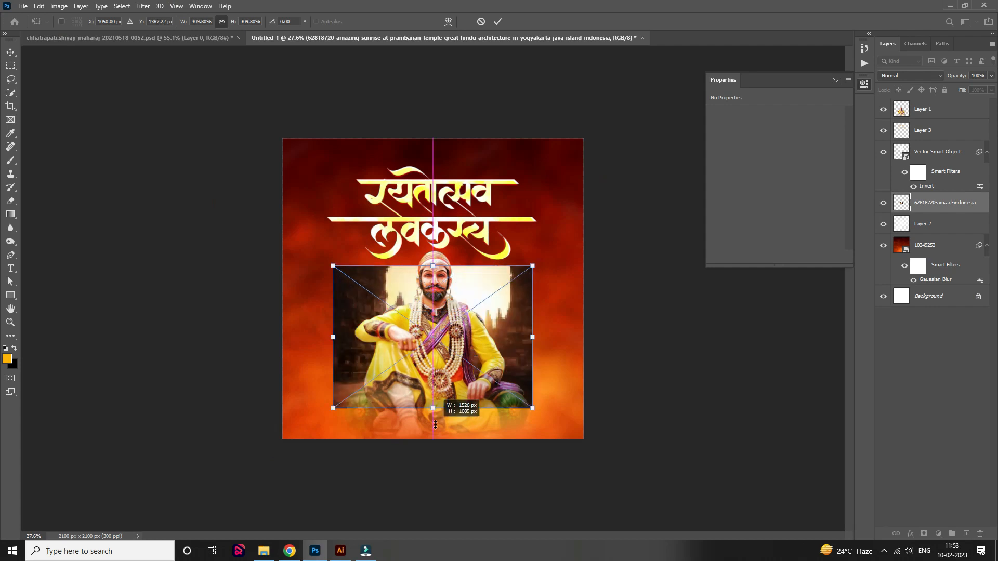
drag(455, 413, 454, 398)
key(Return)
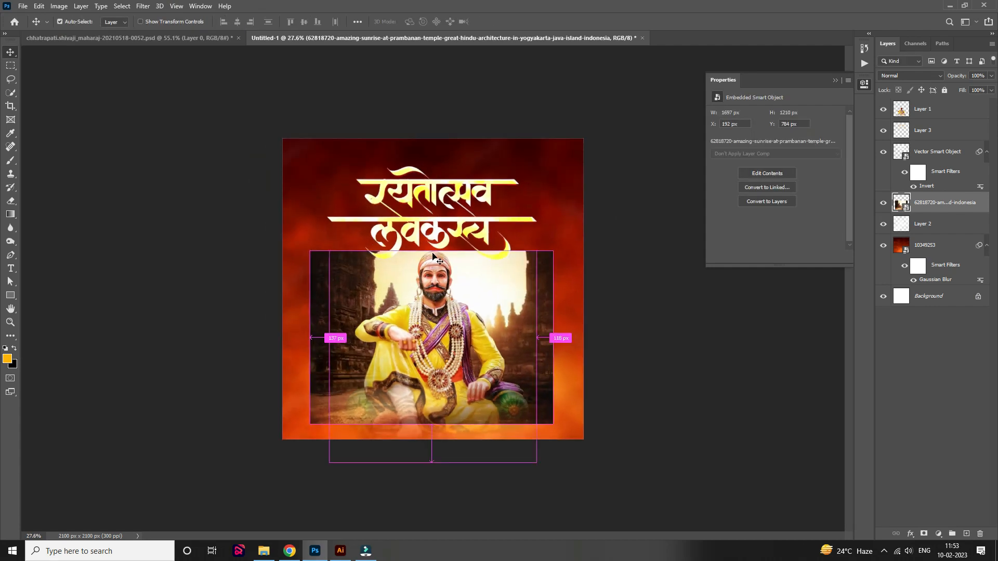
Enlarge the temple image to about 2199 px wide across the poster and set its blend mode to Hard Light
key(ctrl+t)
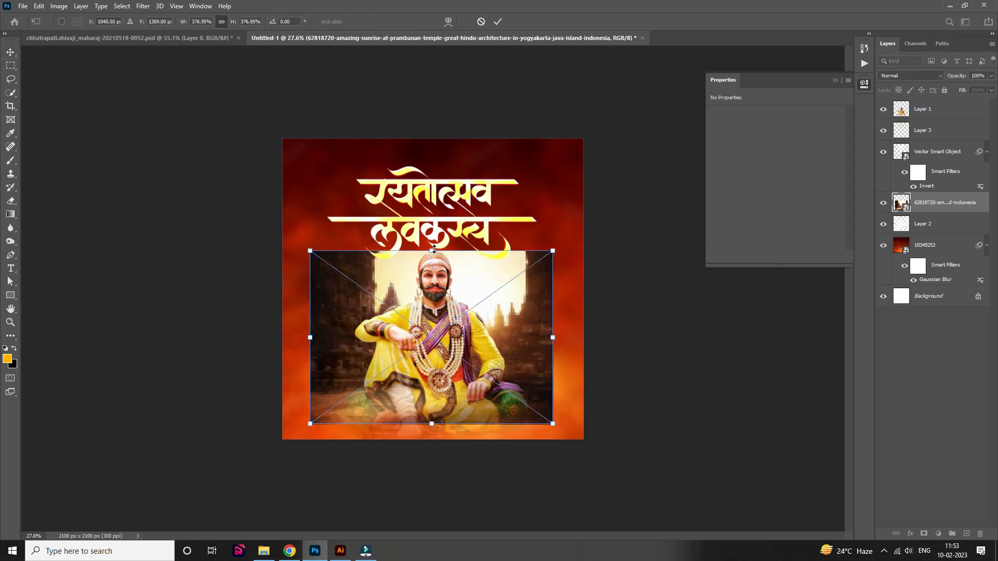
drag(434, 250, 431, 198)
key(Return)
drag(549, 337, 549, 341)
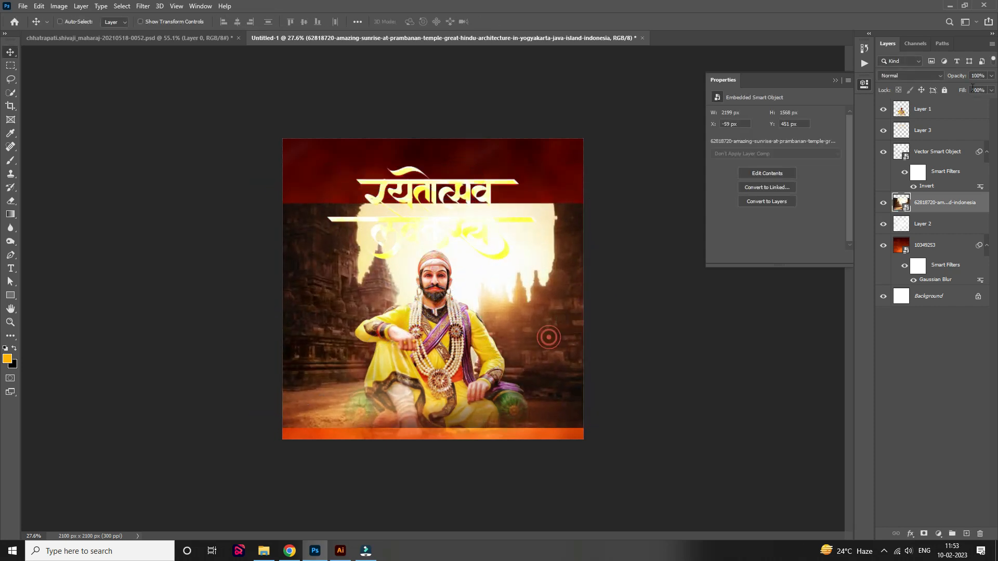
click(906, 80)
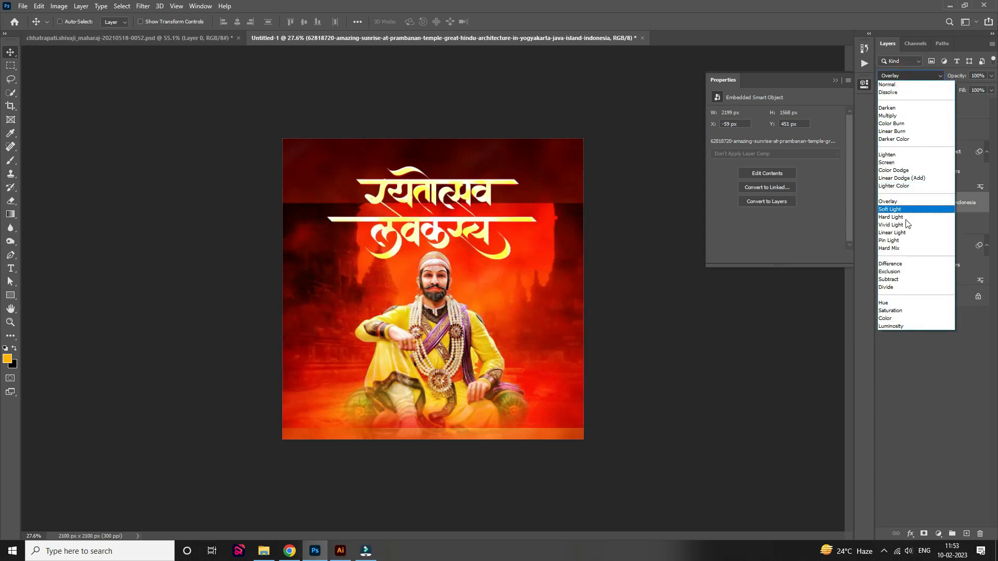
click(906, 217)
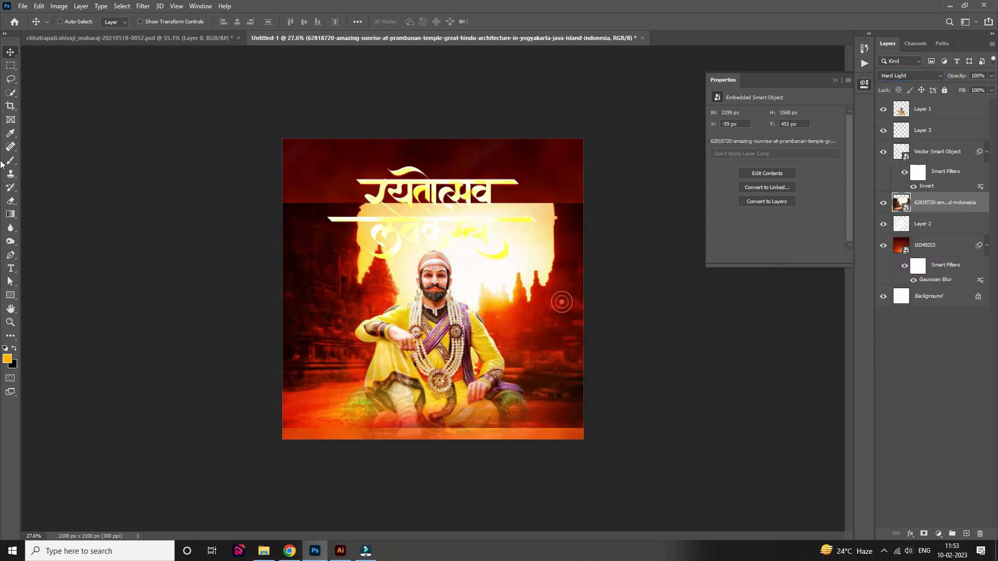
Rasterize the temple image and erase its upper and lower edges and bright sky with a soft eraser of about 1125 px
click(11, 202)
click(575, 208)
key(Return)
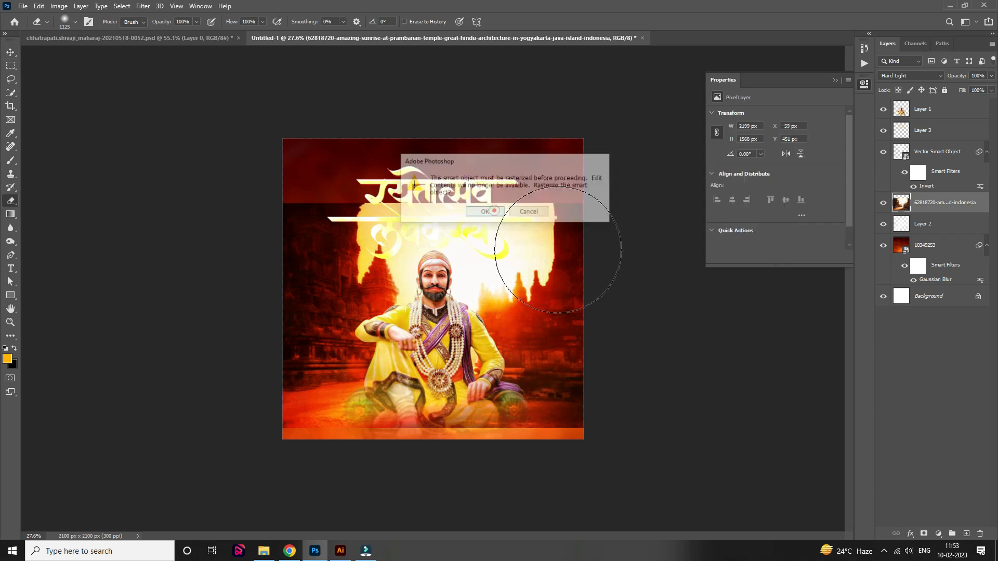
mouse_move(564, 211)
mouse_down()
mouse_move(517, 205)
mouse_move(482, 217)
mouse_move(429, 202)
mouse_move(263, 199)
mouse_move(483, 226)
mouse_up()
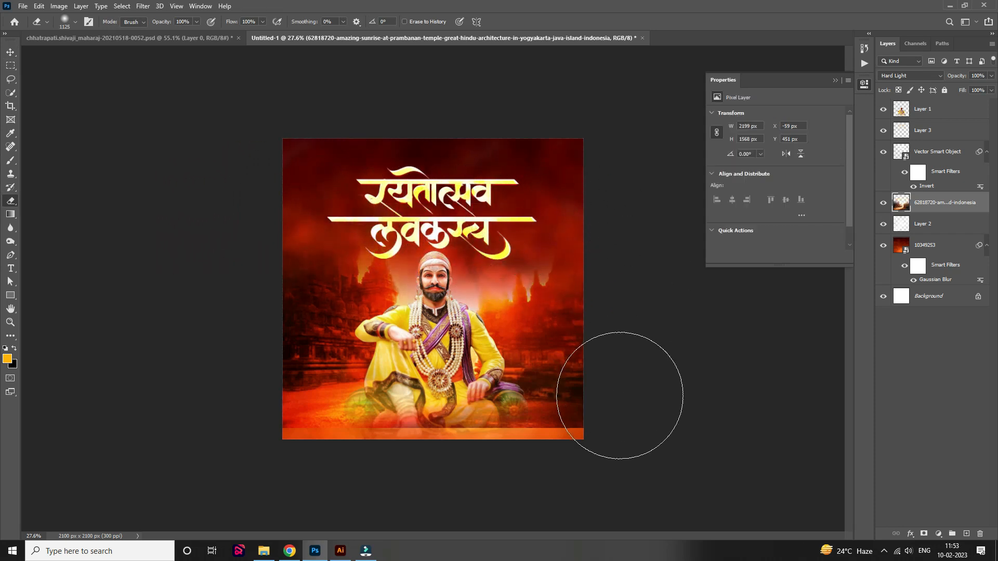
mouse_move(620, 395)
mouse_down()
mouse_move(498, 432)
mouse_move(293, 436)
mouse_move(245, 422)
mouse_move(223, 366)
mouse_up()
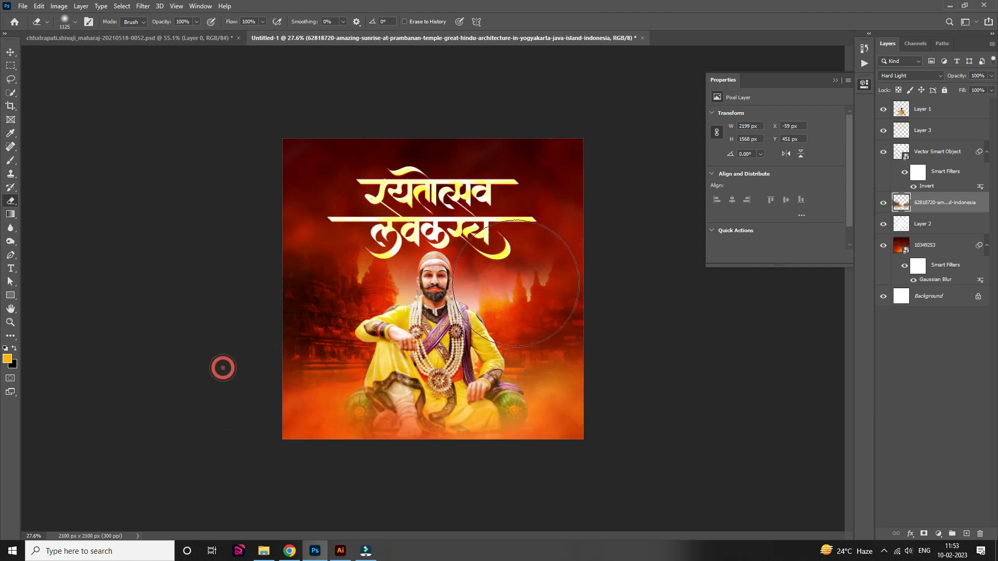
drag(477, 247, 565, 231)
click(395, 215)
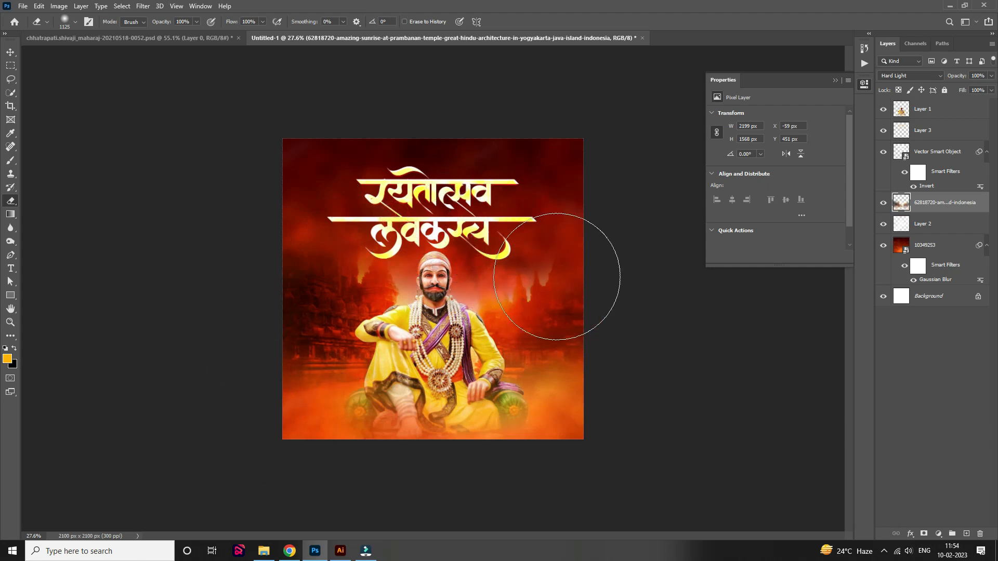
click(495, 244)
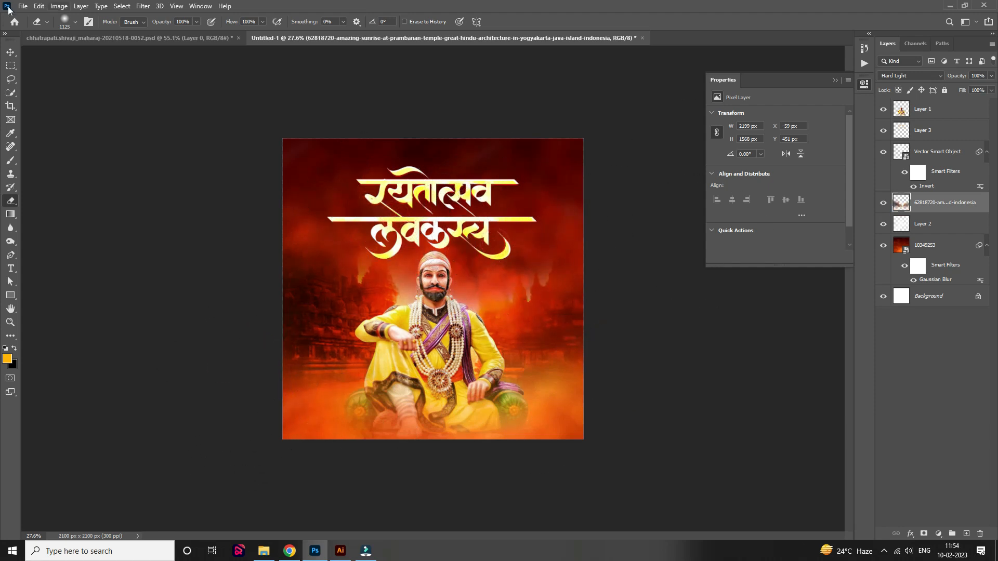
click(10, 54)
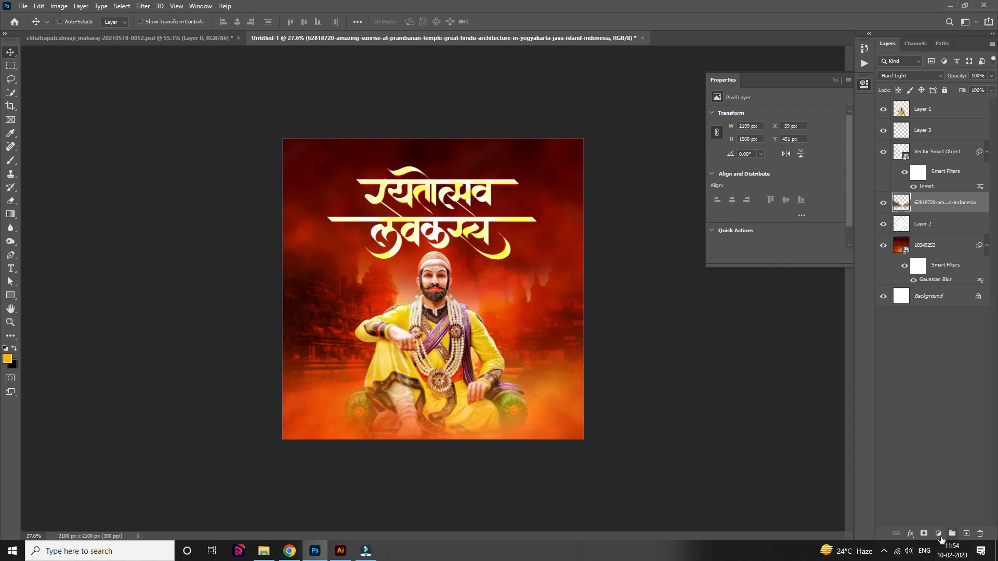
Add a Color Balance adjustment above the temple layer with midtones Cyan–Red at -86 and Yellow–Blue at +50
click(911, 552)
click(540, 322)
key(ctrl+0)
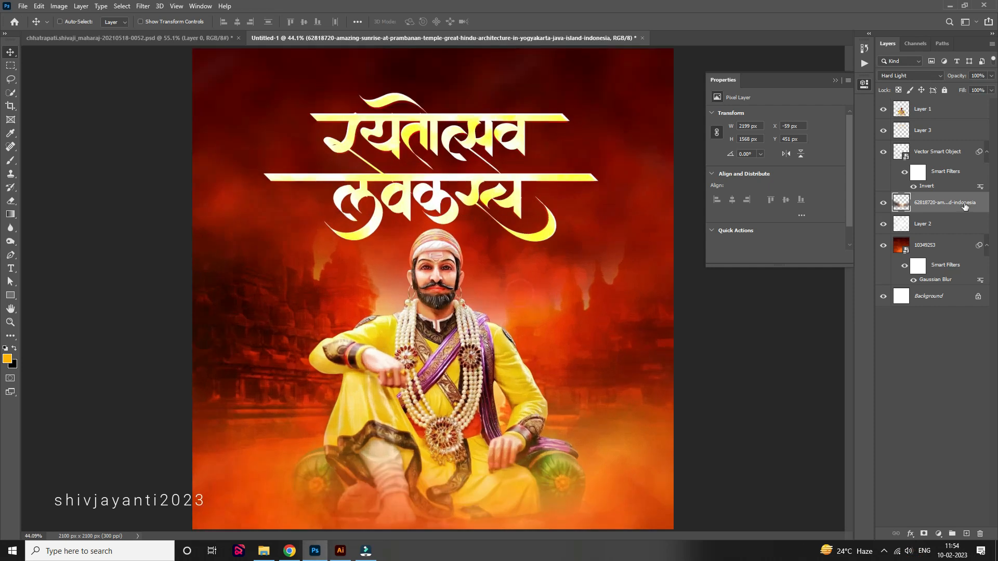
scroll(464, 360, down, 2)
click(939, 533)
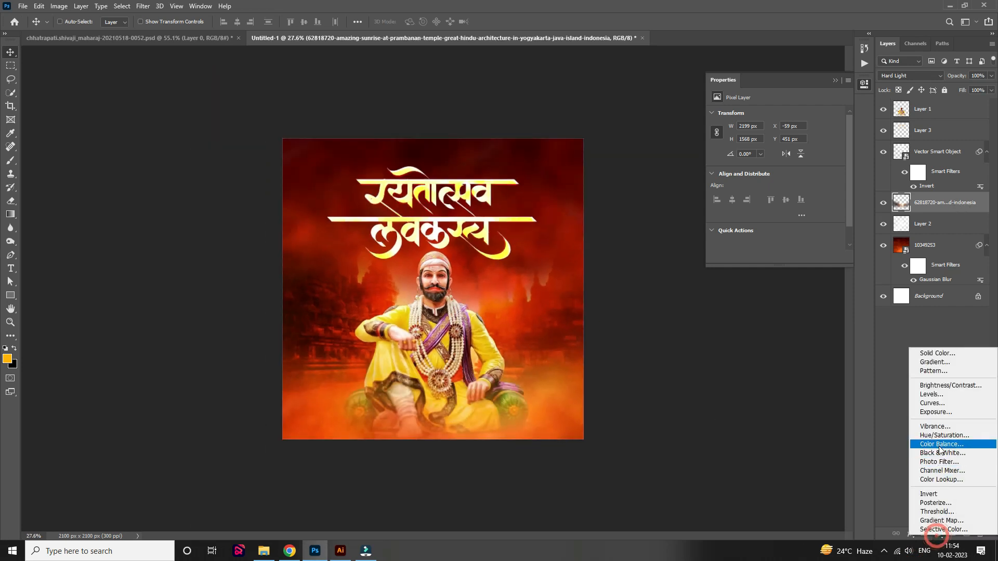
click(939, 445)
scroll(825, 369, down, 1)
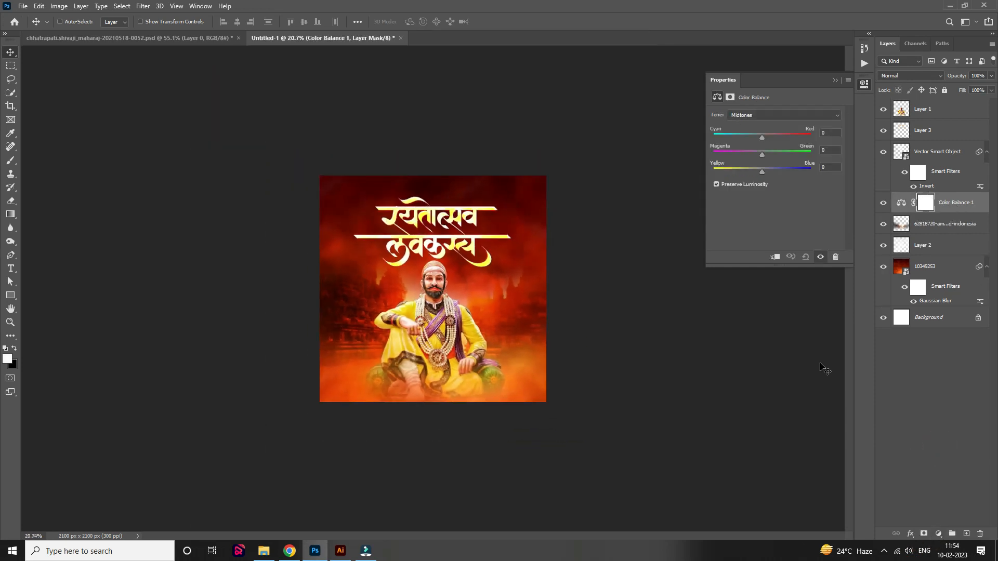
click(786, 168)
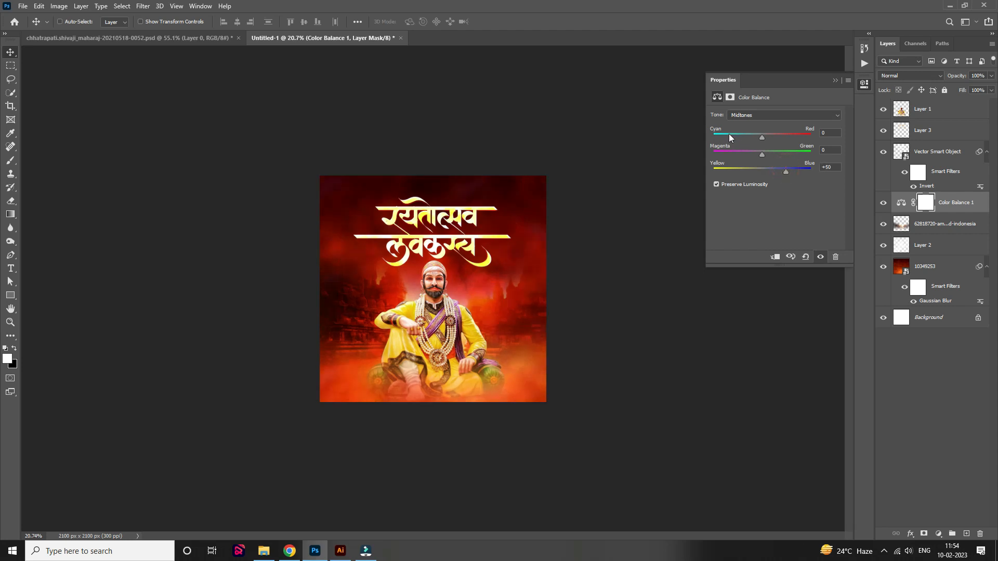
drag(728, 134, 720, 136)
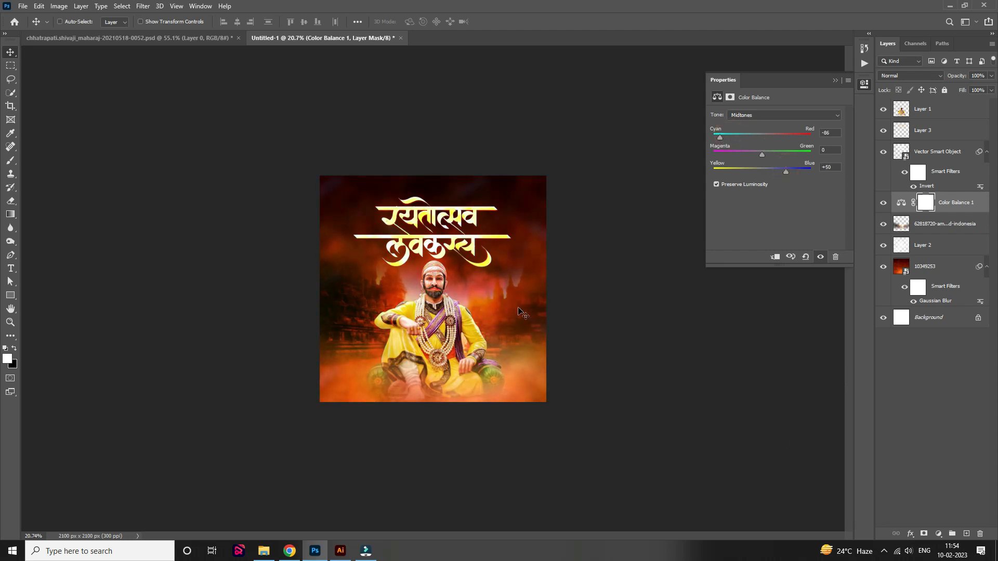
scroll(559, 314, up, 2)
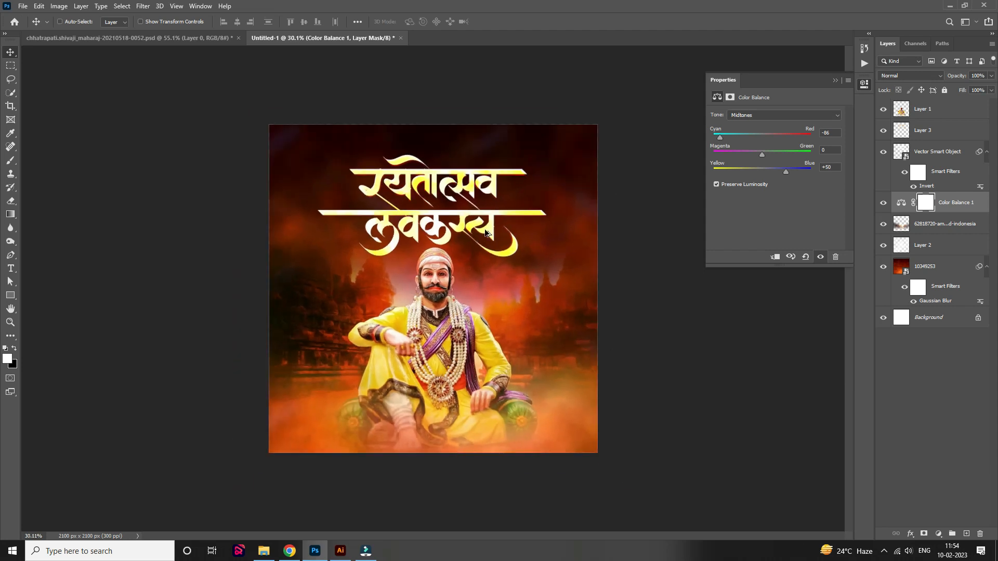
Paint white smoke around the poster's edges on a new layer above the Color Balance, using the smoke brush at about 2435 px
click(966, 533)
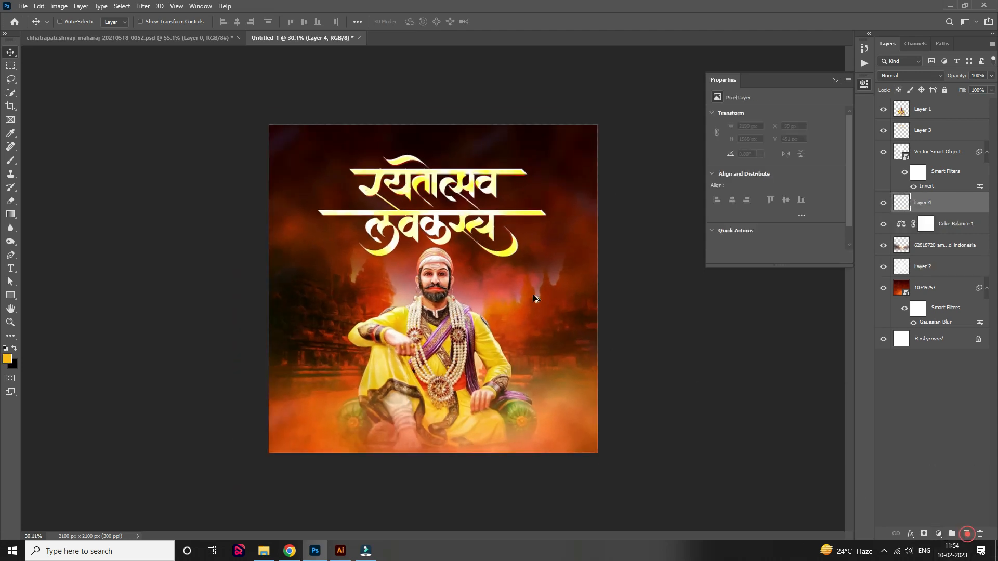
scroll(533, 293, down, 1)
scroll(533, 293, up, 1)
key(b)
drag(435, 277, 546, 277)
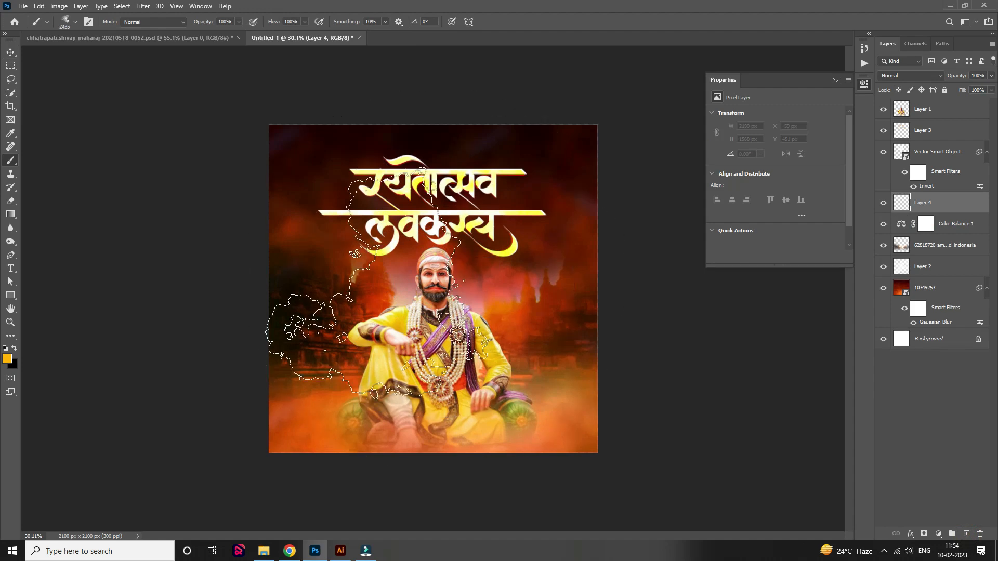
click(14, 349)
click(229, 208)
click(463, 128)
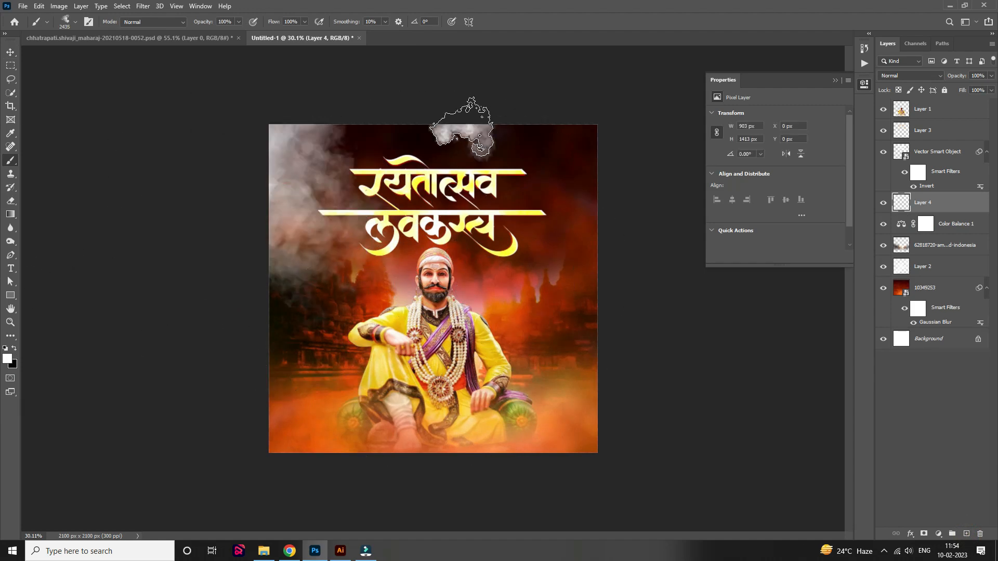
click(599, 167)
click(404, 470)
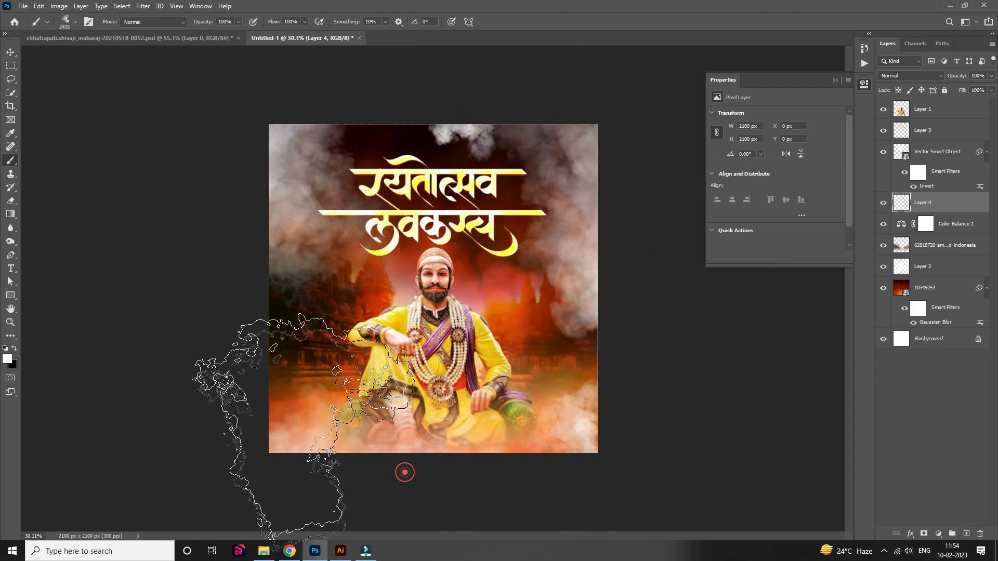
click(209, 377)
click(404, 59)
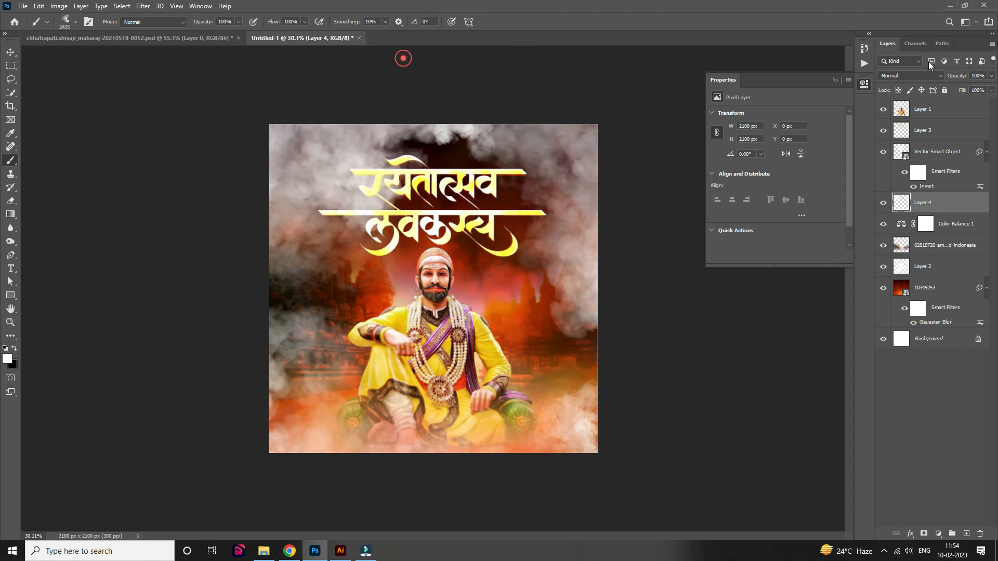
Lower the white smoke layer's opacity to 26%
scroll(954, 89, up, 2)
drag(905, 85, 917, 84)
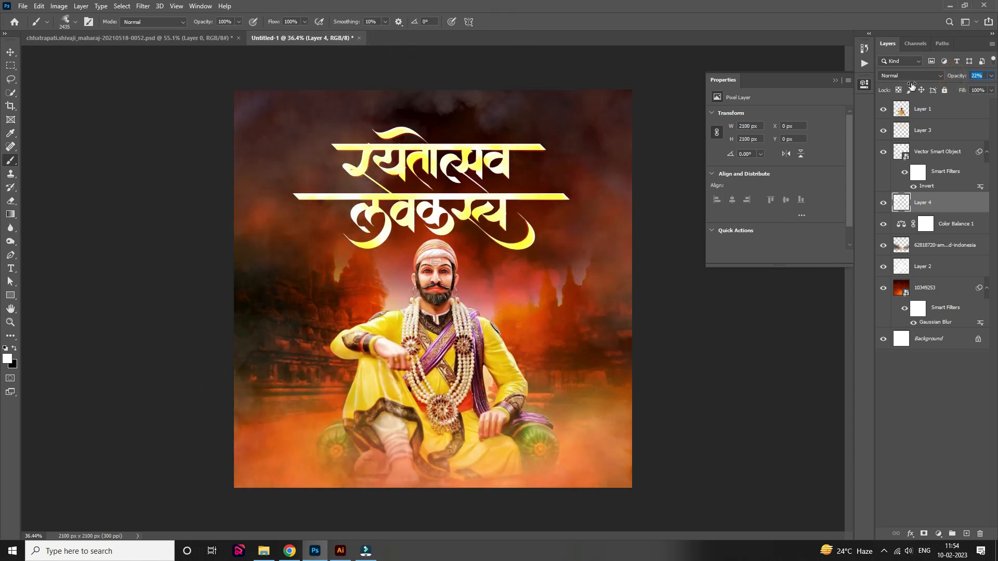
scroll(512, 167, down, 2)
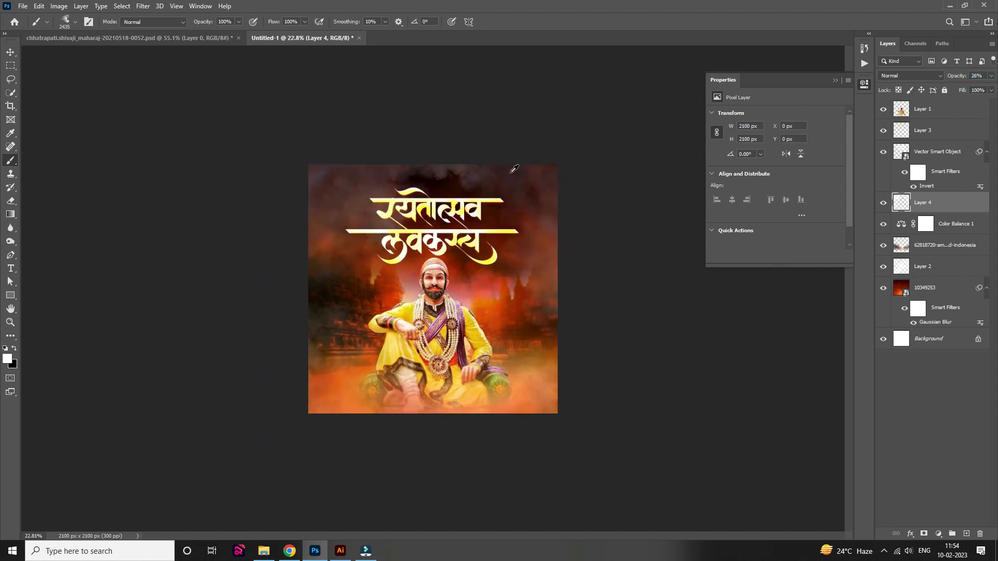
click(11, 52)
scroll(499, 259, down, 2)
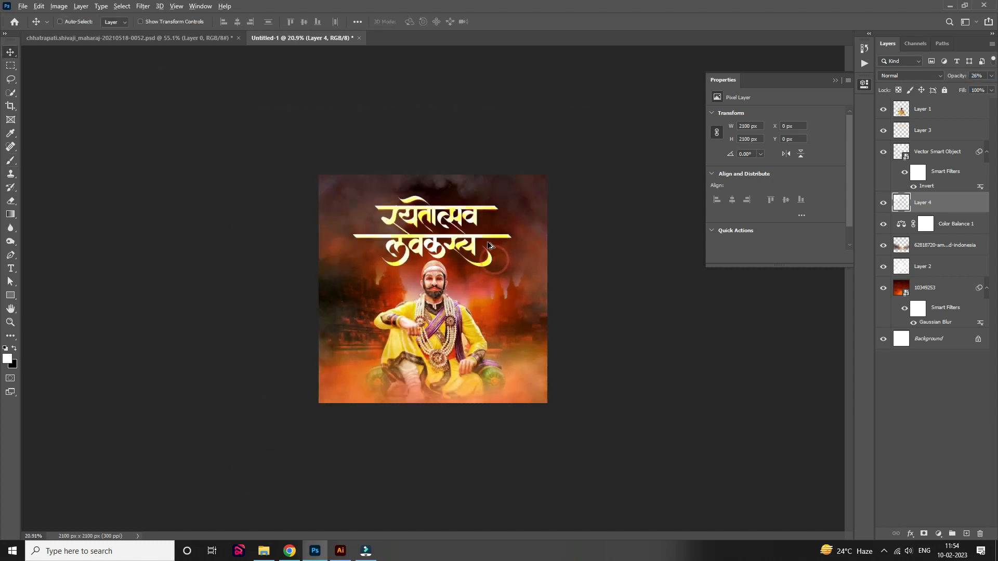
scroll(459, 201, up, 2)
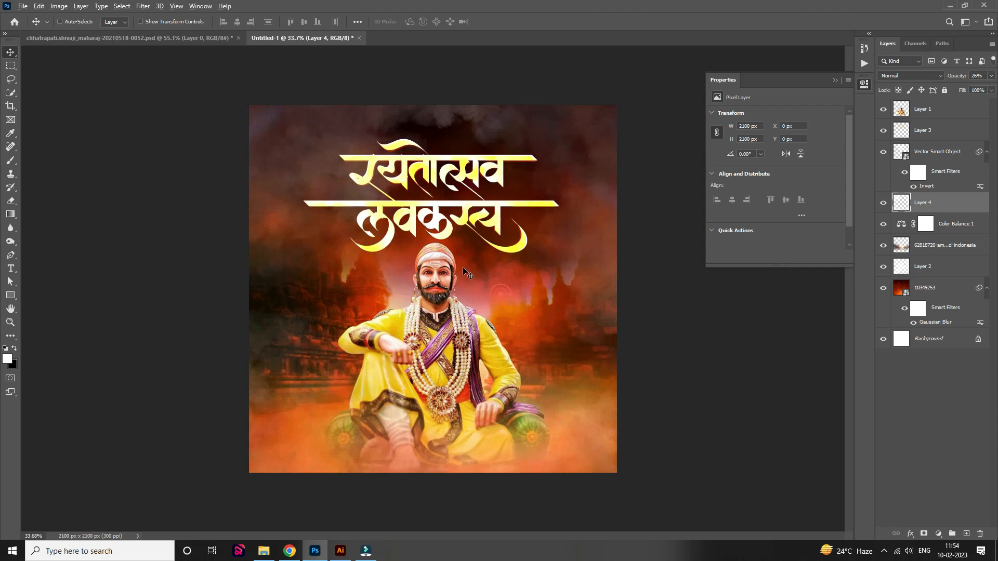
Paste the copied Devanagari verse as a text layer, place it topmost in the layer stack and centre it over the poster
scroll(463, 269, down, 1)
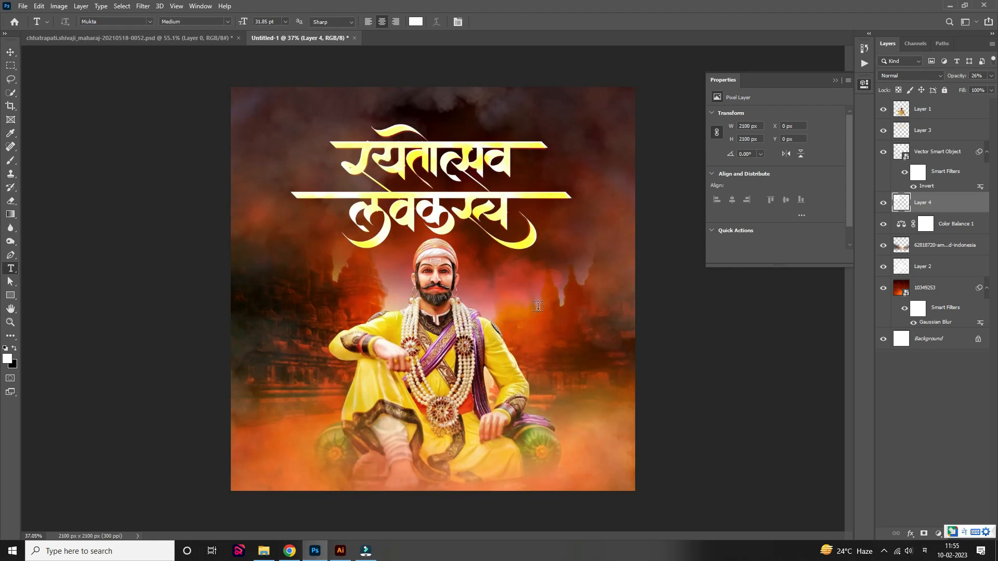
click(538, 306)
key(ctrl+v)
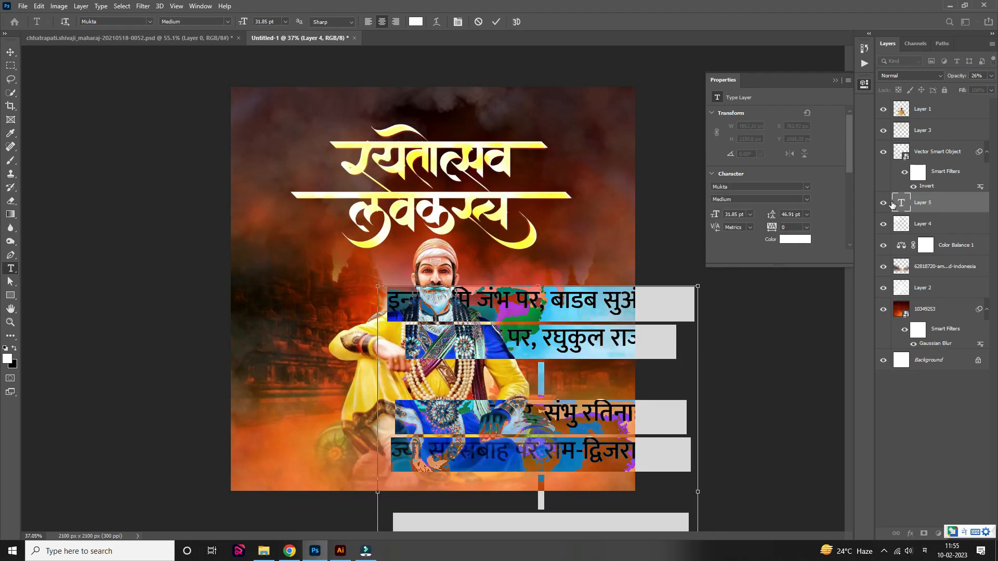
drag(933, 204, 928, 103)
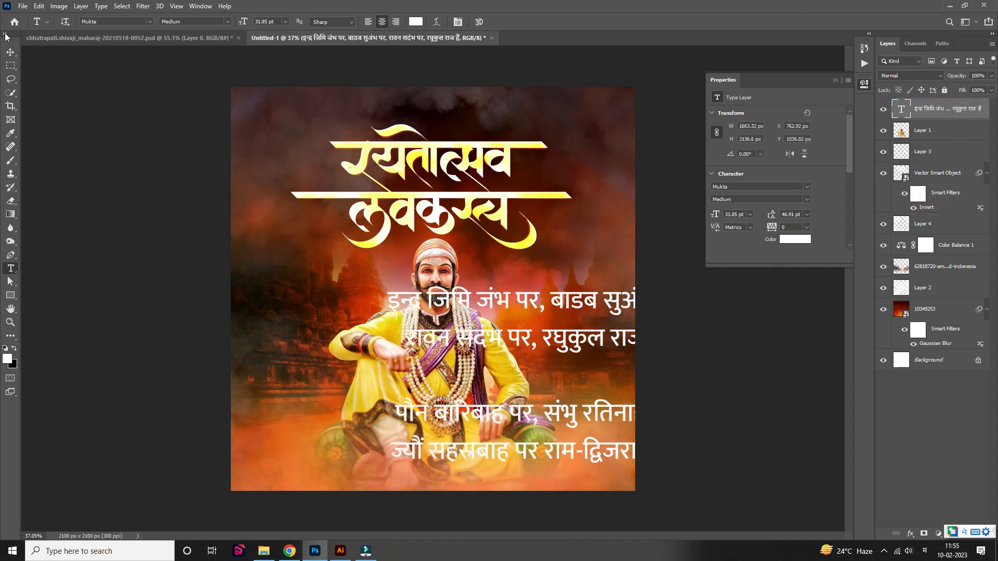
click(10, 52)
drag(455, 340, 358, 281)
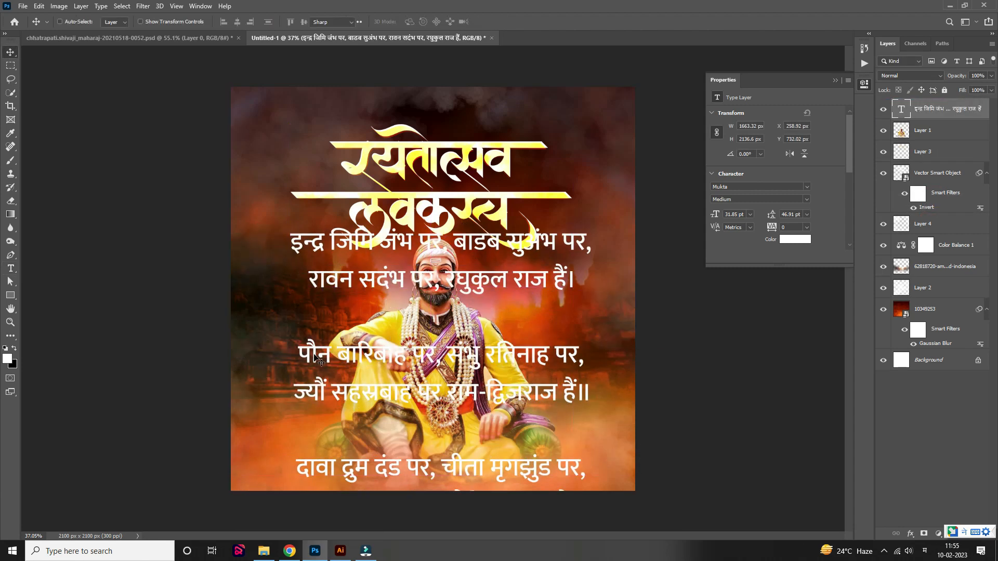
Remove the blank lines after the verse's second and fourth lines
double_click(317, 357)
click(298, 350)
key(BackSpace)
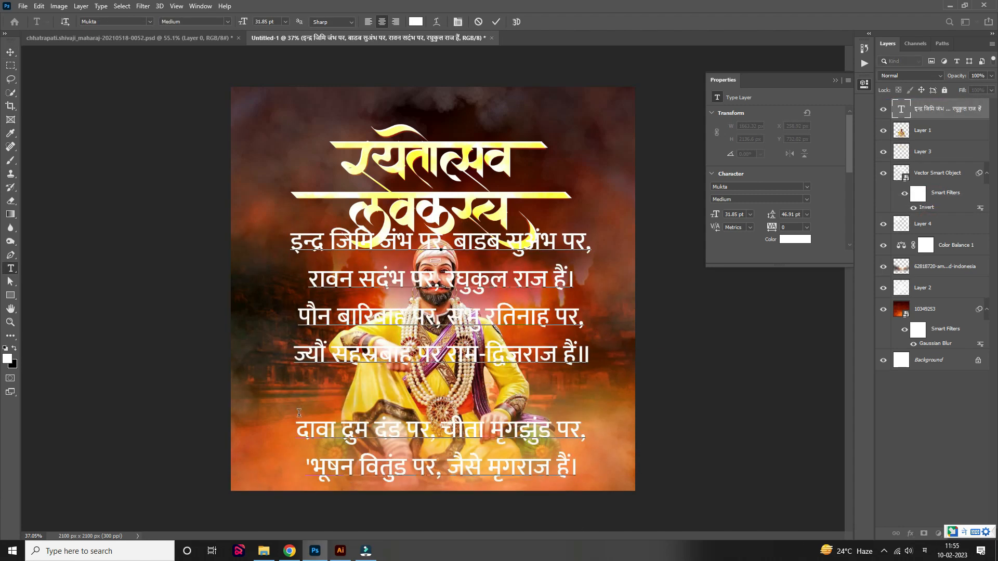
key(BackSpace)
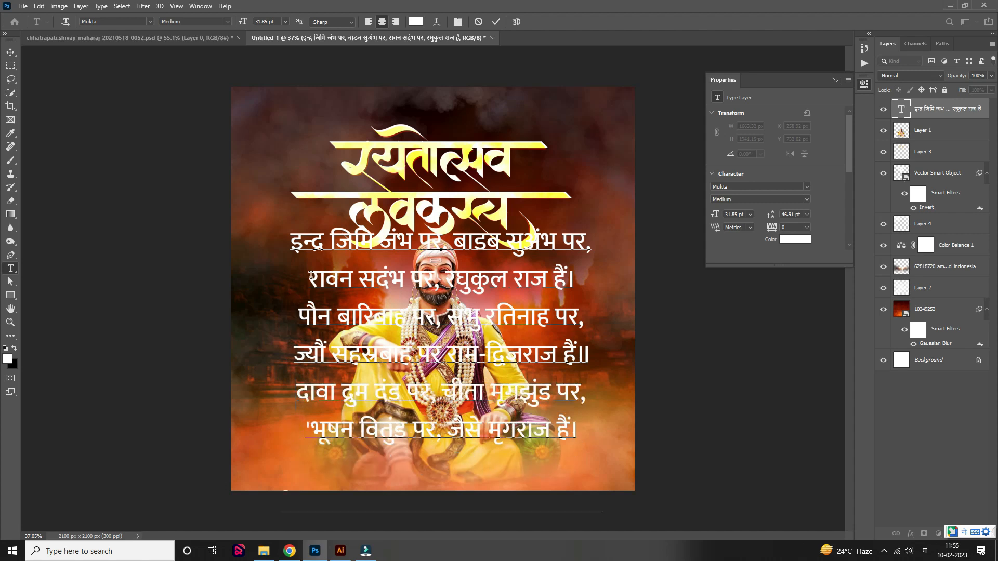
click(305, 274)
key(BackSpace)
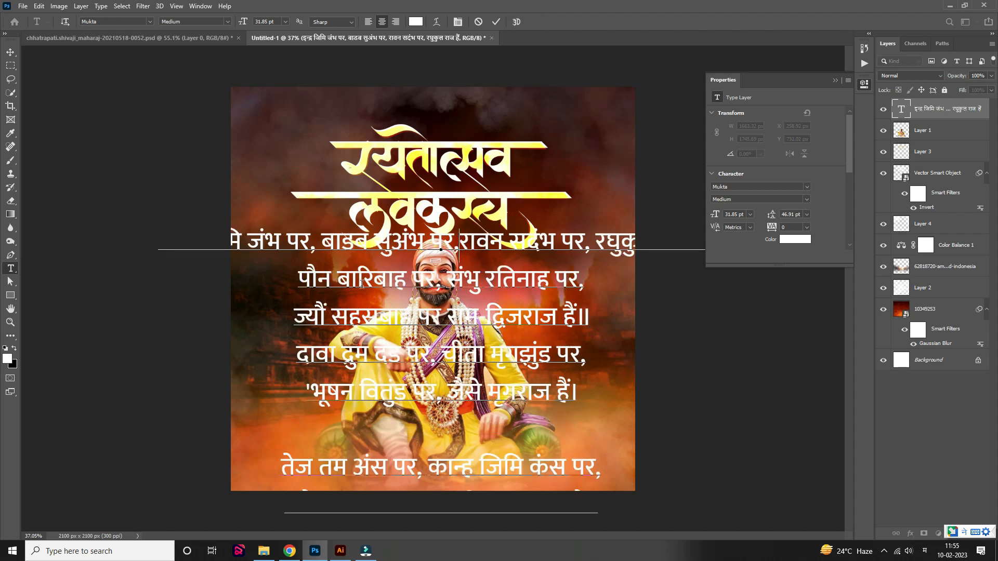
key(Return)
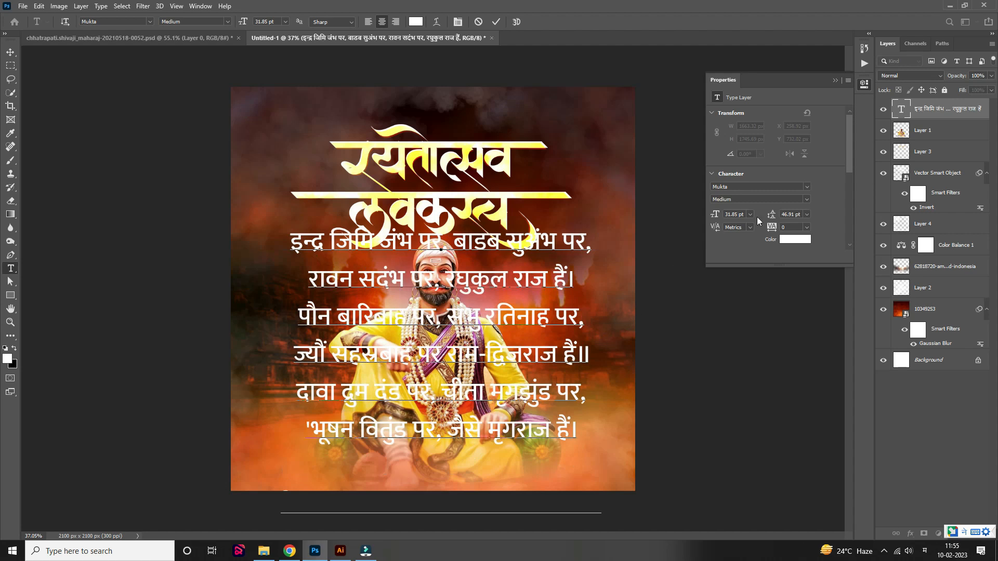
Set the verse's leading to 33 pt and delete its first six lines, keeping only the final couplet
key(ctrl+a)
drag(771, 214, 763, 215)
click(282, 426)
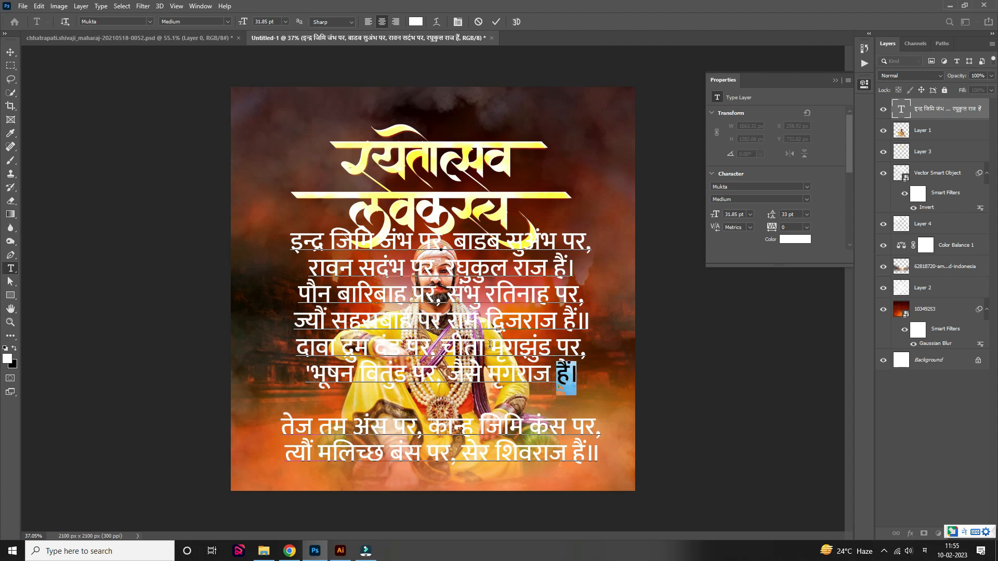
drag(489, 345, 323, 227)
key(BackSpace)
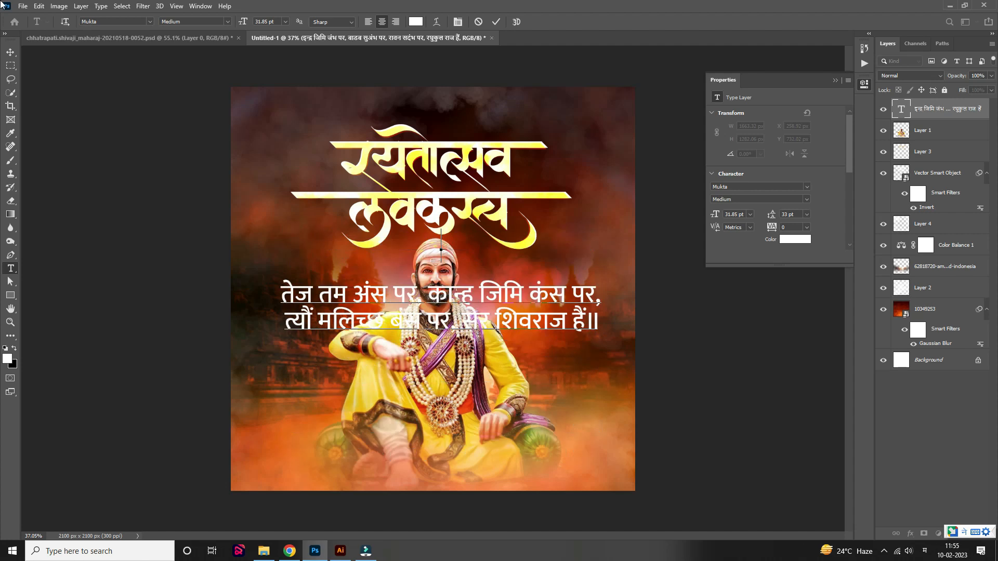
Move the couplet to the poster's upper edge and scale it down to about 16.4 pt text
click(11, 53)
drag(563, 325, 537, 132)
scroll(468, 156, up, 5)
ctrl+click(468, 253)
key(ctrl+t)
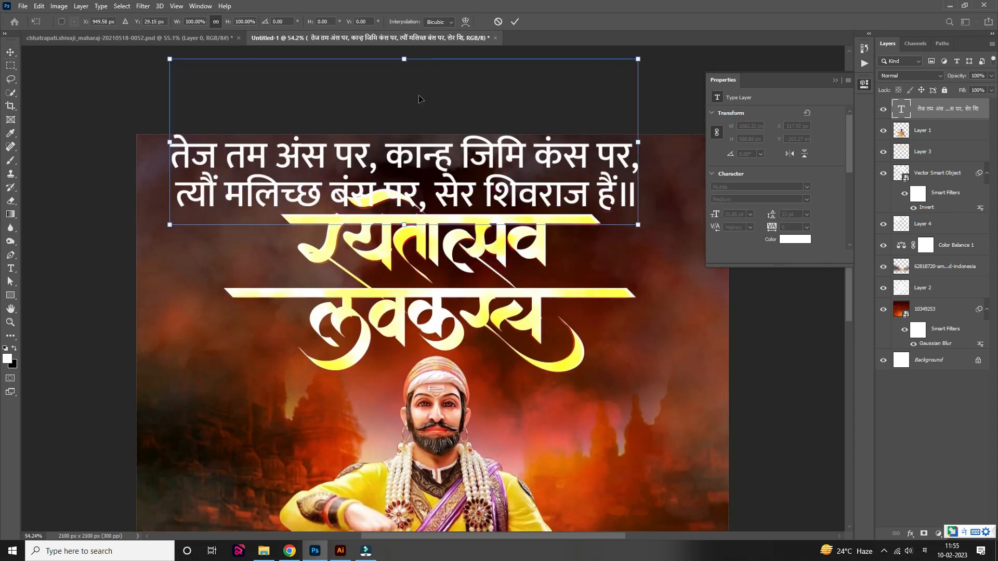
drag(405, 60, 405, 139)
key(Return)
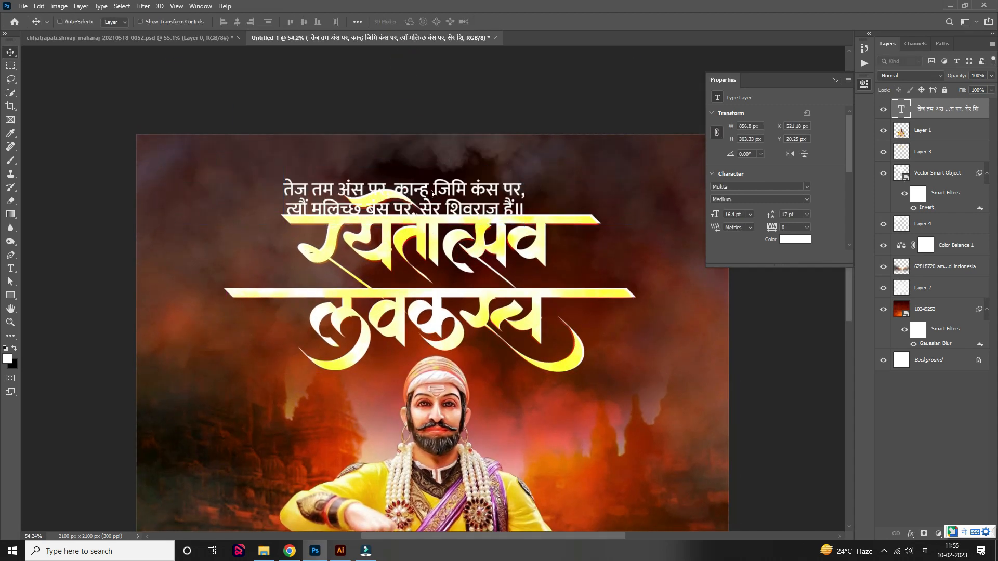
Position the couplet just above the golden lettering and centre it horizontally on the poster
drag(426, 226, 457, 232)
scroll(452, 229, down, 5)
scroll(440, 208, up, 5)
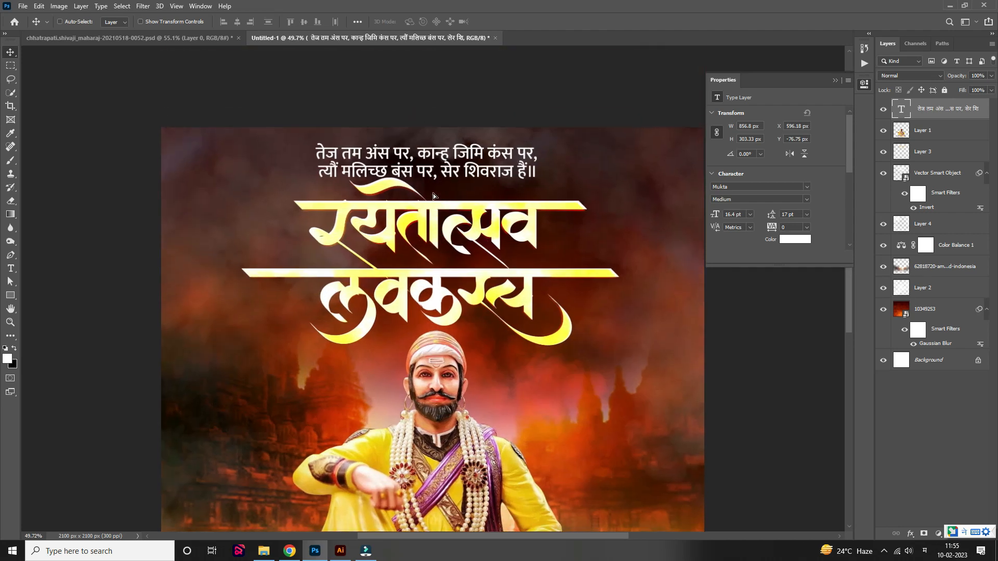
drag(440, 195, 439, 193)
scroll(587, 237, down, 4)
scroll(441, 177, up, 5)
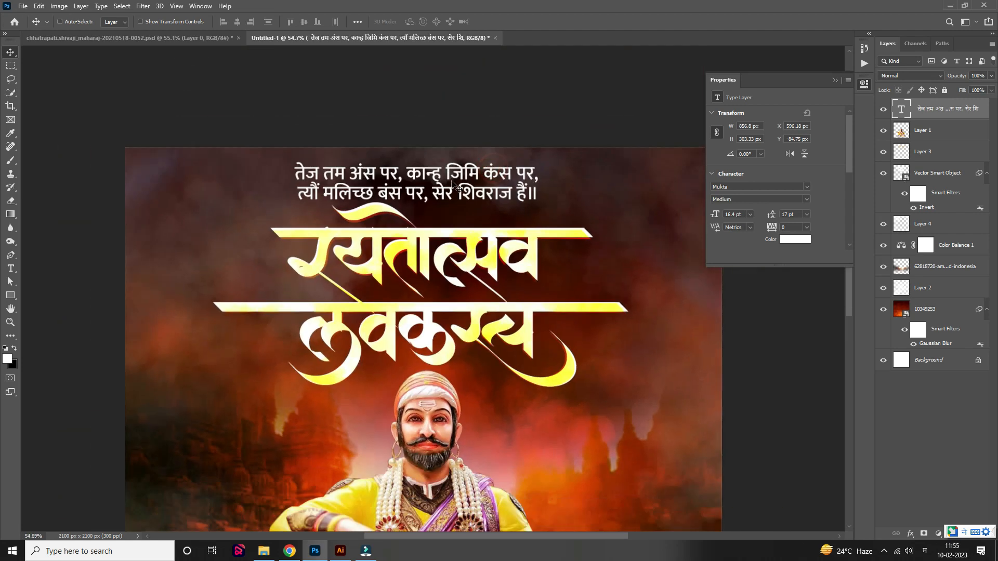
drag(453, 184, 457, 185)
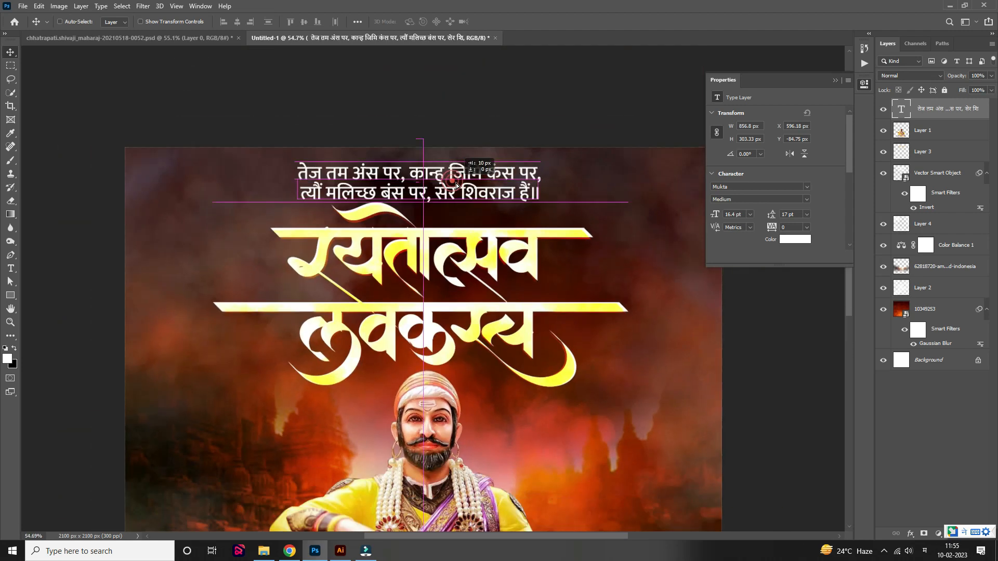
Draw a rectangle about 1872 × 1923 px inside the poster's edges on a new layer and round its corners to 146 px
scroll(424, 194, down, 3)
click(14, 296)
scroll(520, 233, down, 1)
scroll(761, 208, down, 1)
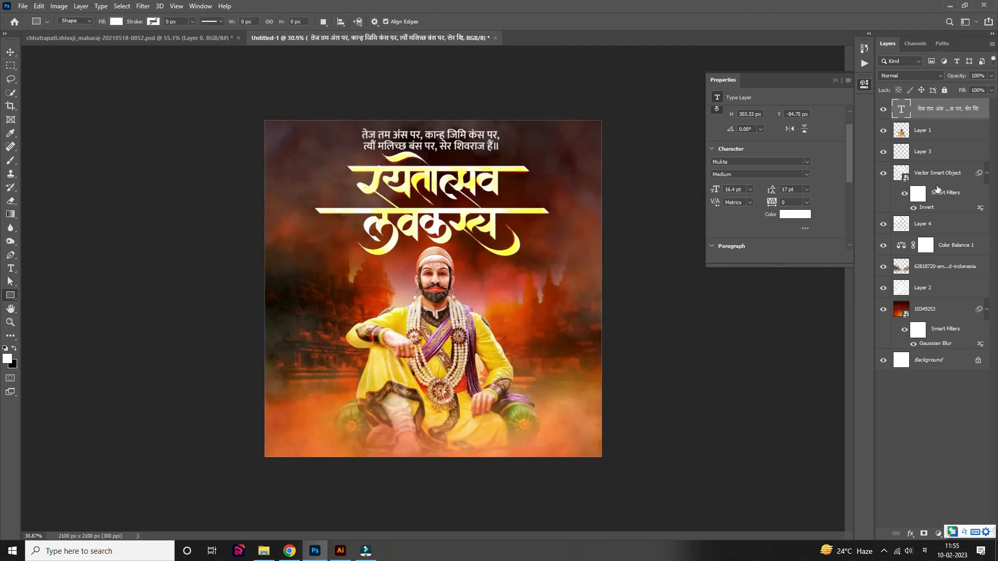
key(super+space)
click(967, 535)
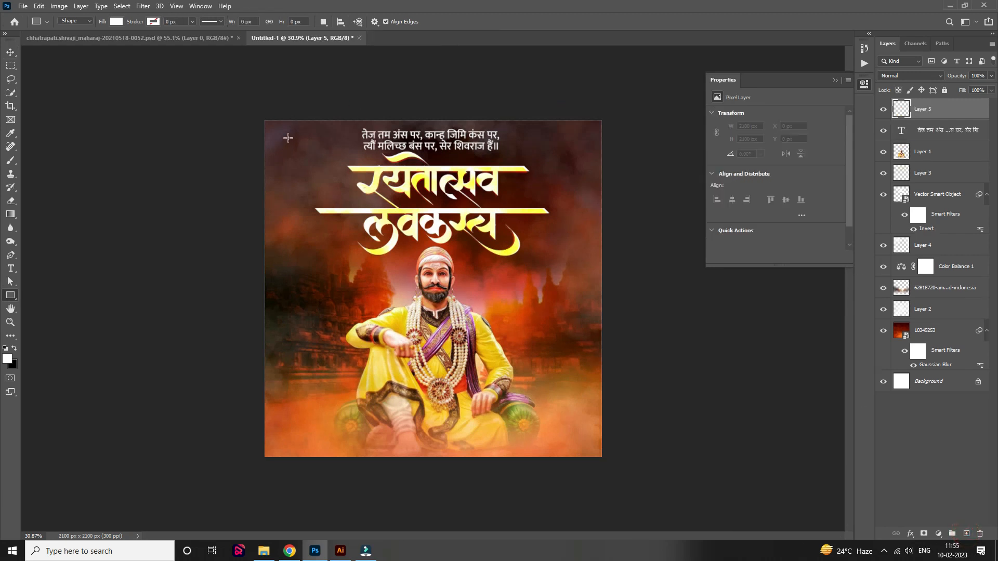
drag(285, 136, 584, 443)
drag(714, 212, 783, 218)
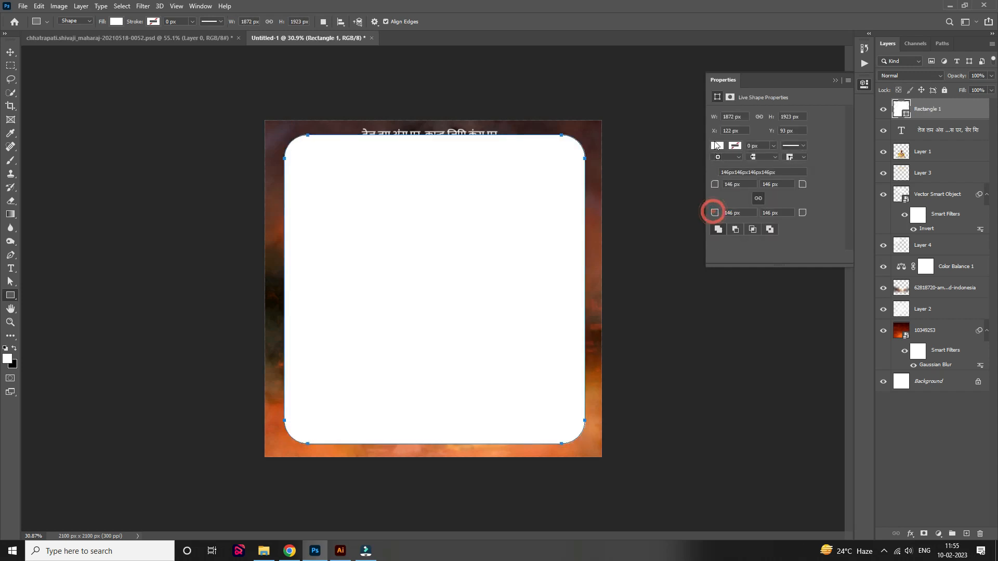
Give the rounded rectangle no fill and a white dotted stroke of about 7.41 px
click(735, 146)
click(726, 167)
click(735, 146)
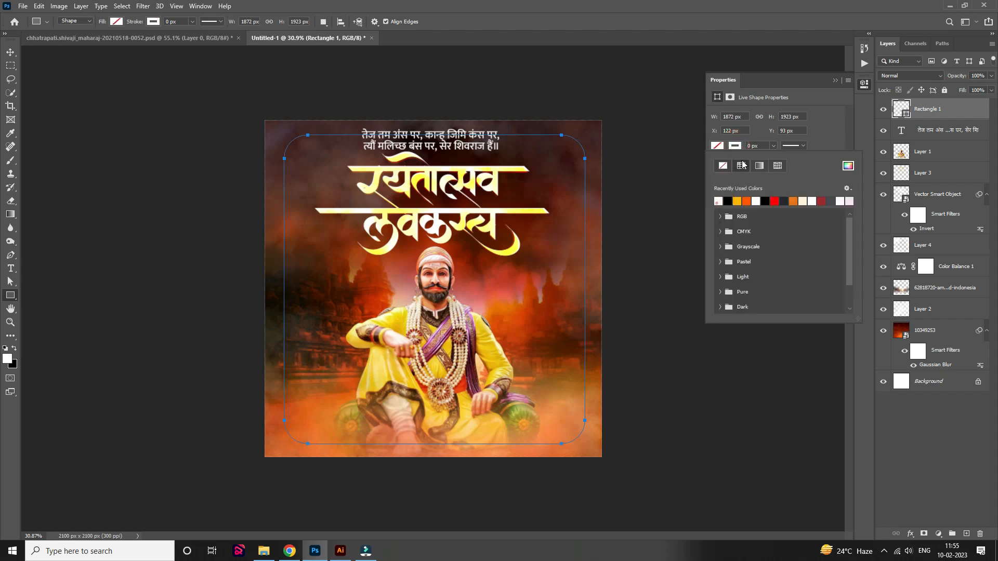
click(757, 146)
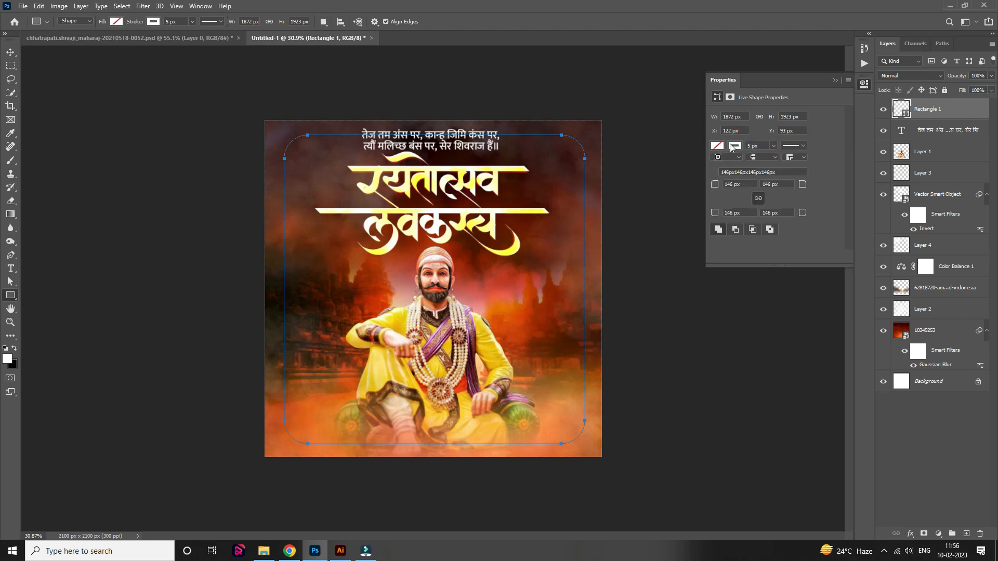
click(802, 146)
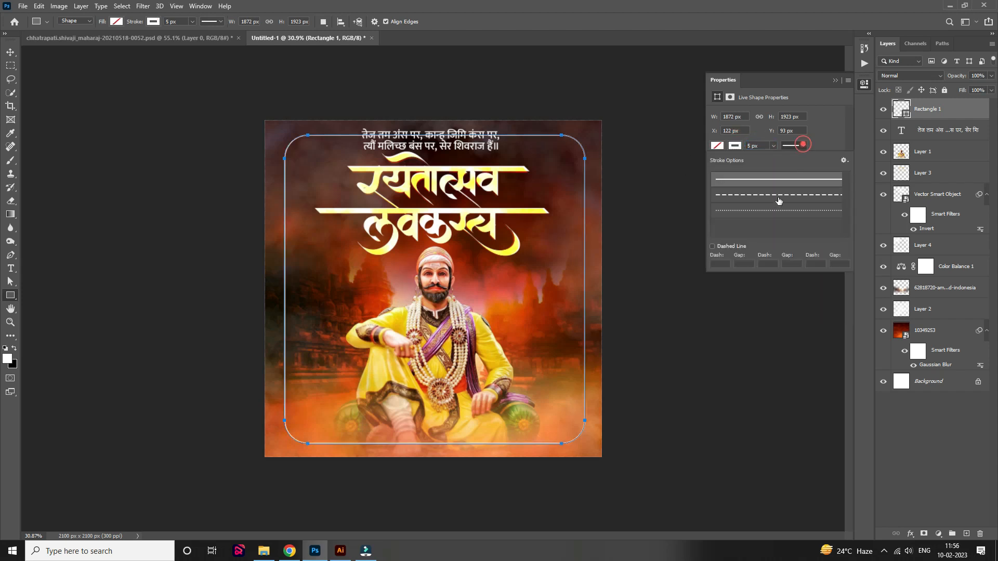
click(775, 213)
key(v)
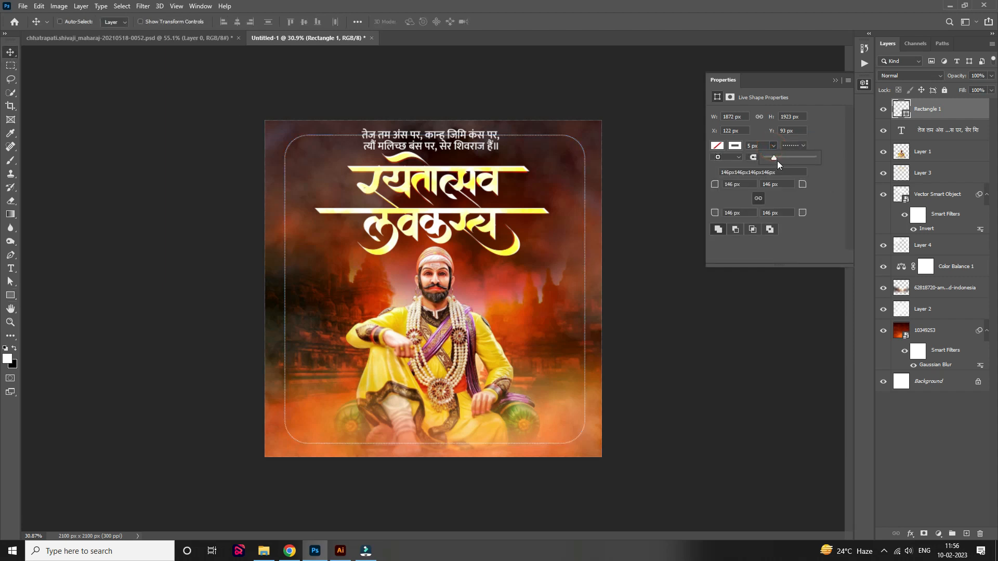
drag(777, 158, 774, 159)
Rasterize the dotted frame and erase its part behind the couplet with a soft eraser of about 728 px
scroll(60, 161, up, 7)
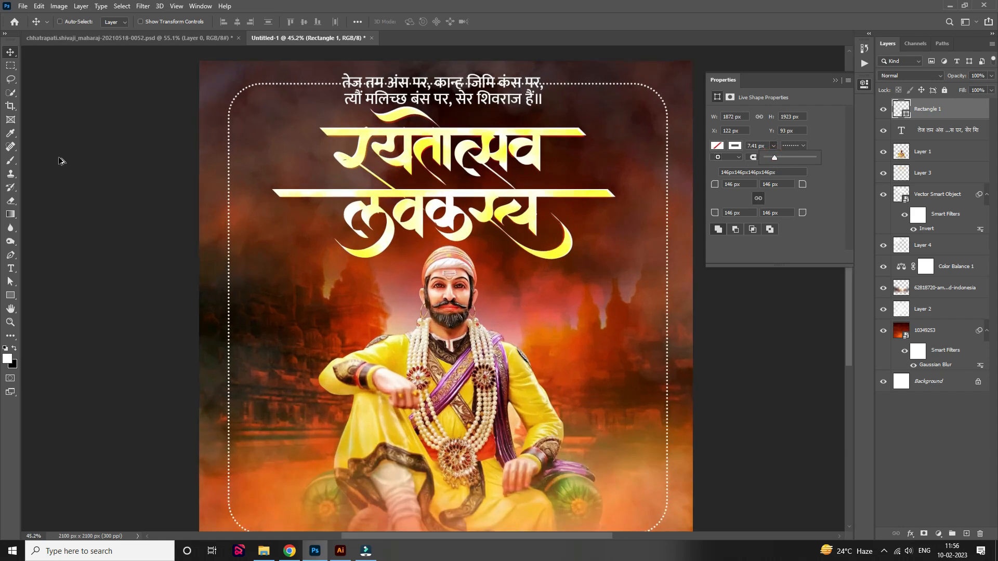
click(11, 201)
key(ctrl+0)
click(425, 126)
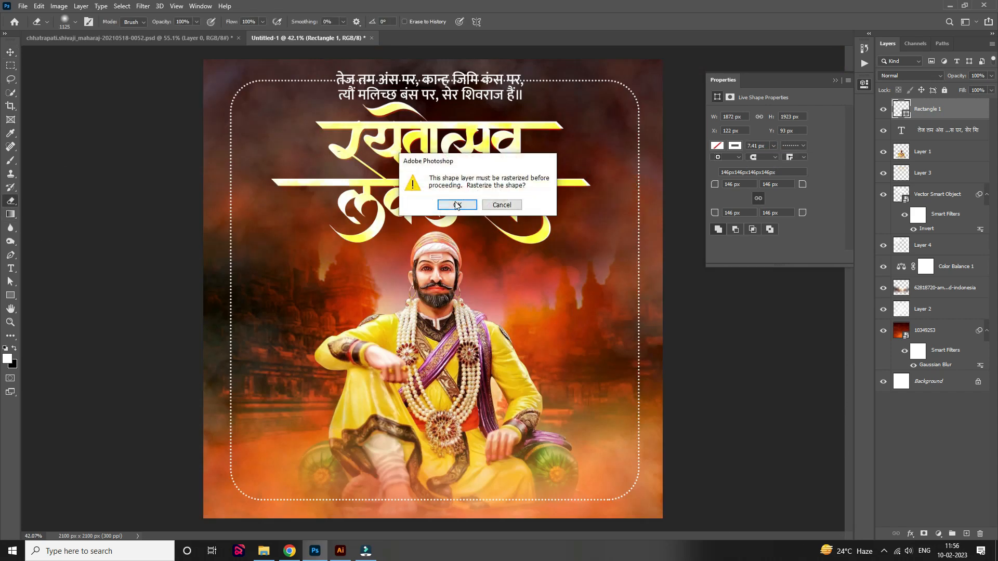
key(Return)
scroll(402, 136, down, 2)
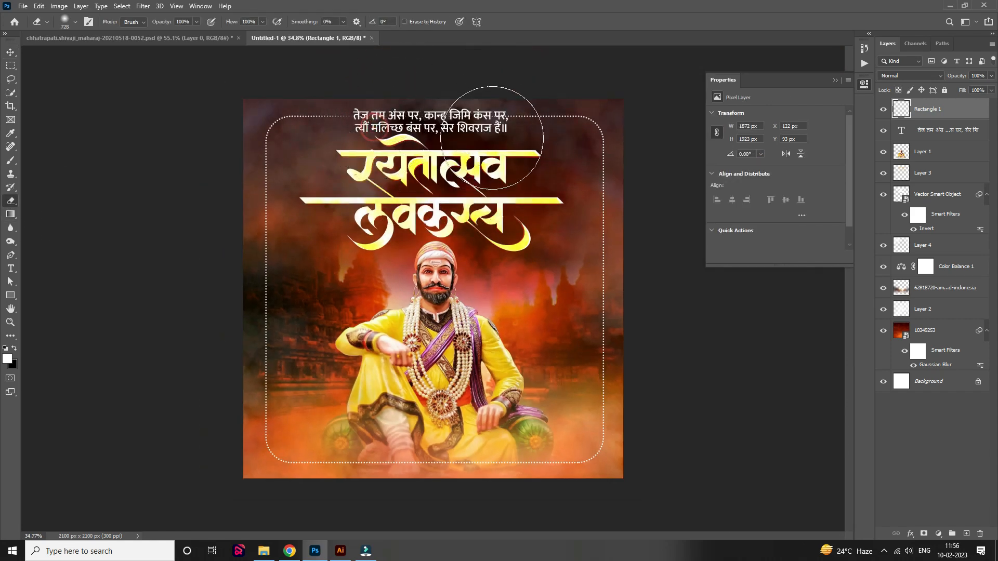
scroll(439, 434, down, 2)
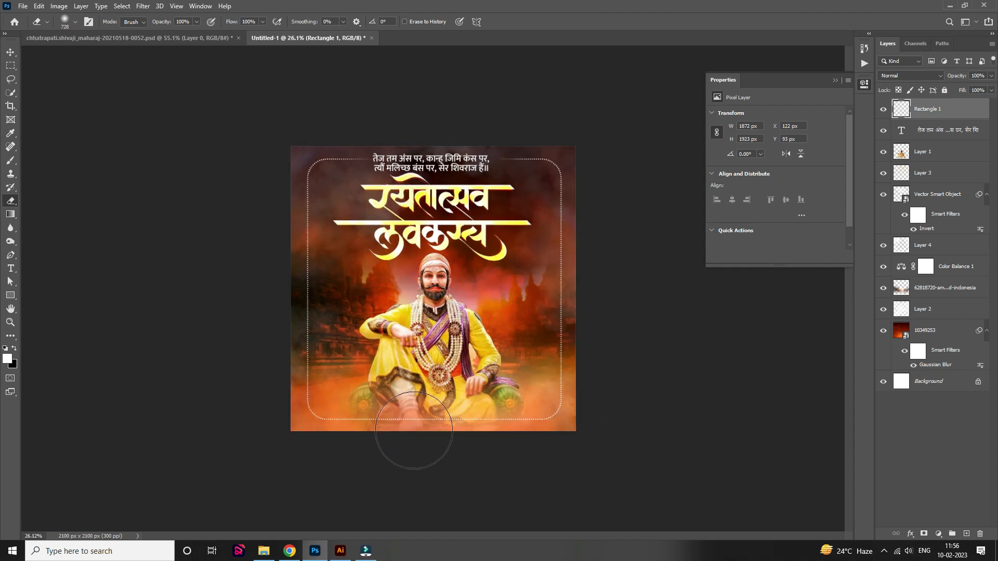
scroll(412, 439, down, 1)
Set the dotted frame layer's blend mode to Overlay
click(921, 78)
click(894, 213)
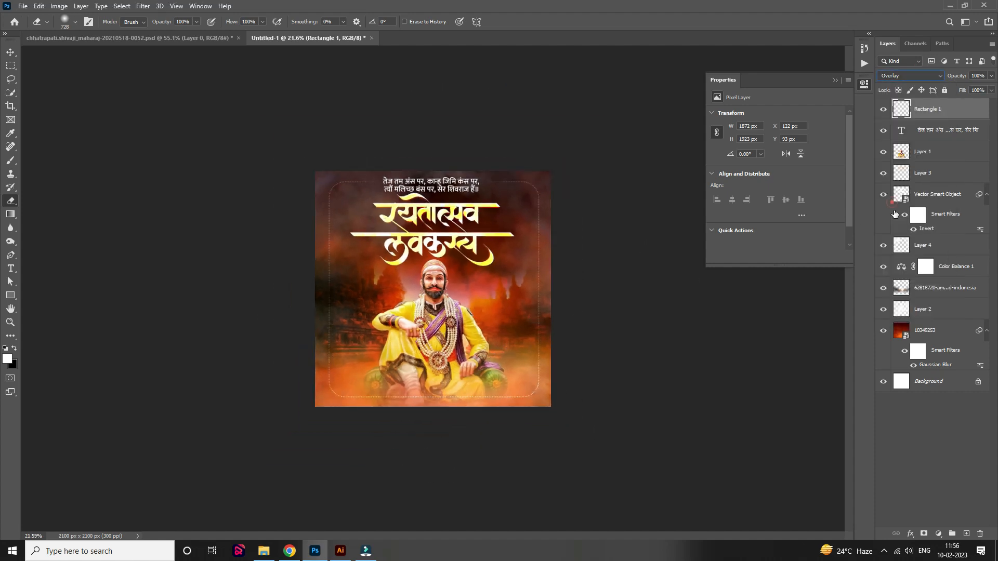
click(10, 53)
Examine the finished poster up close and as a whole, including in full-screen view without the interface
scroll(538, 212, up, 4)
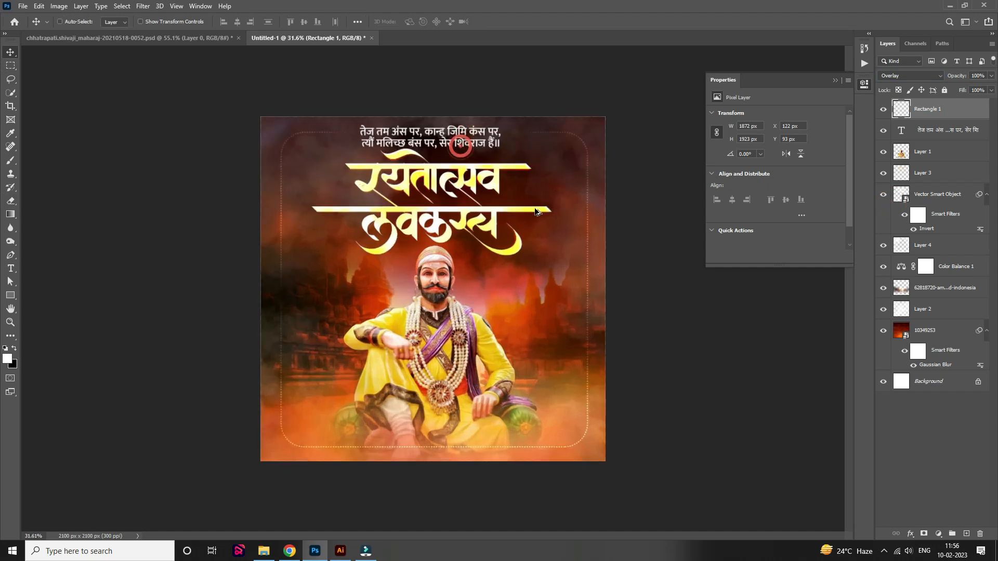
scroll(567, 156, down, 3)
scroll(553, 243, up, 2)
scroll(553, 218, down, 4)
scroll(451, 223, up, 4)
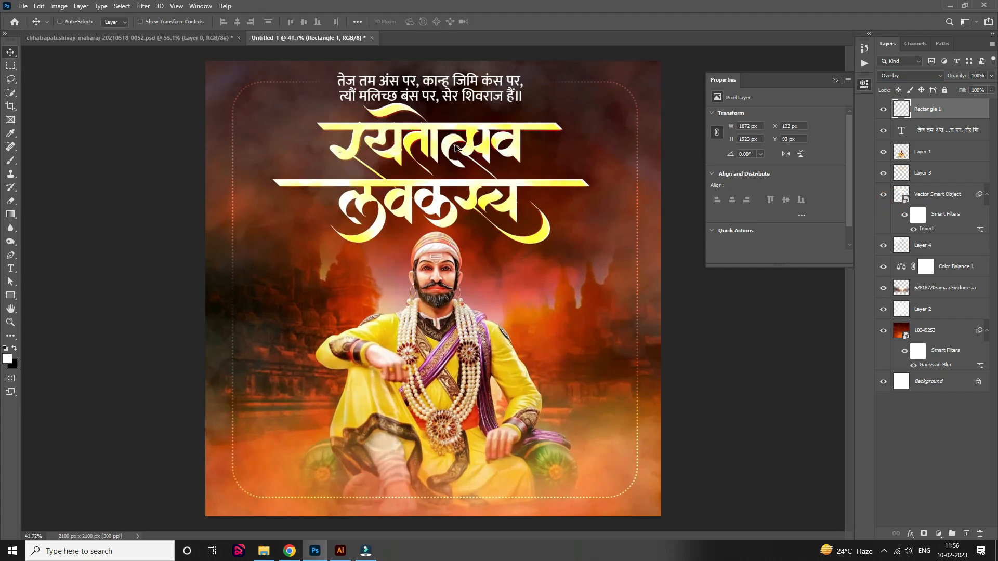
scroll(454, 148, up, 2)
scroll(452, 260, down, 3)
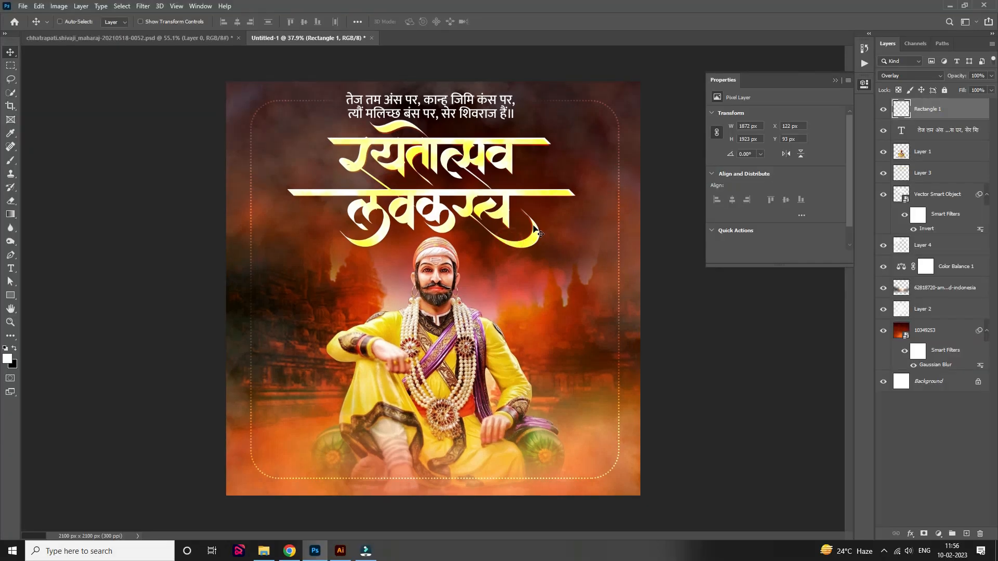
key(f)
key(f)
scroll(527, 187, up, 3)
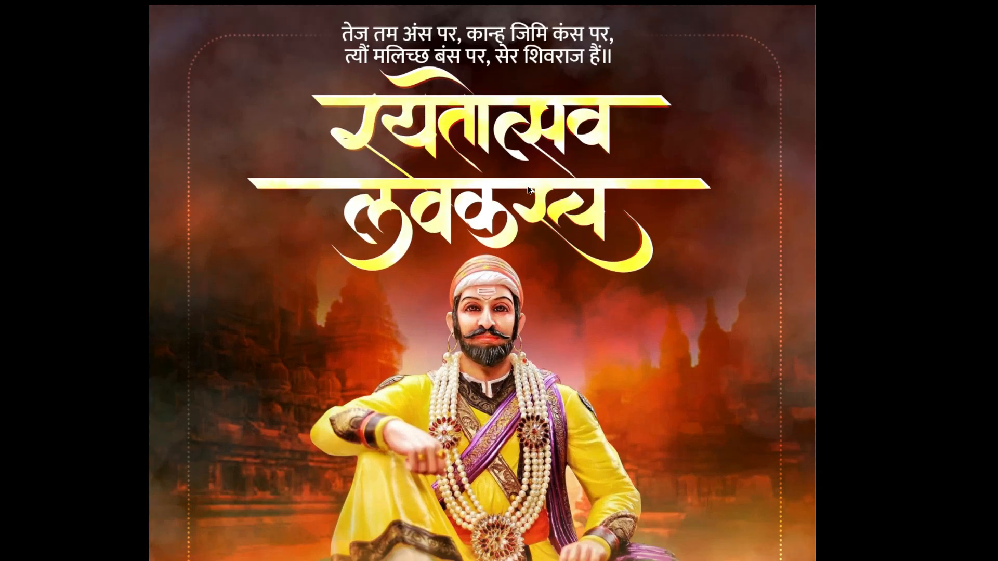
scroll(527, 187, down, 4)
scroll(526, 248, up, 3)
scroll(526, 258, down, 1)
scroll(526, 258, up, 1)
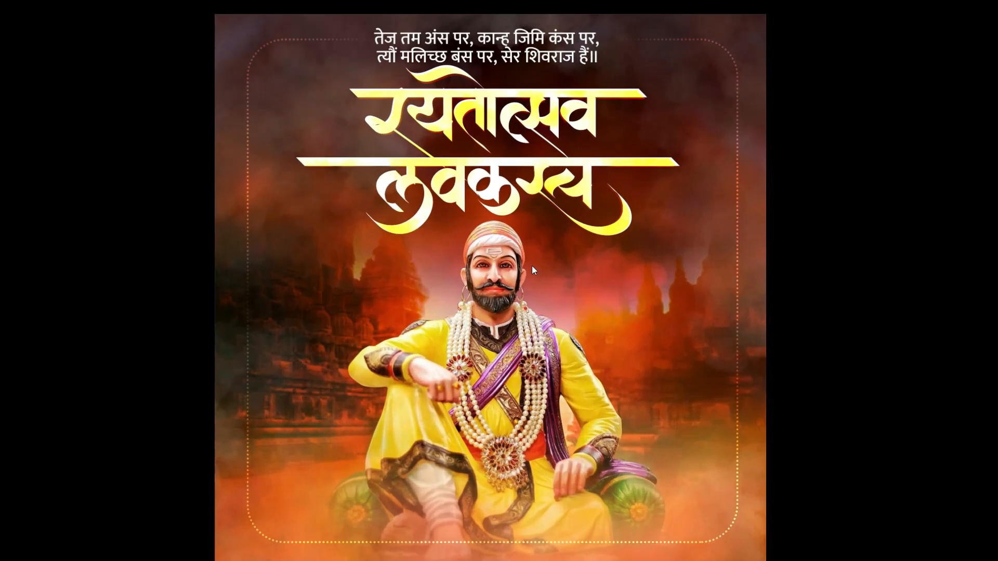